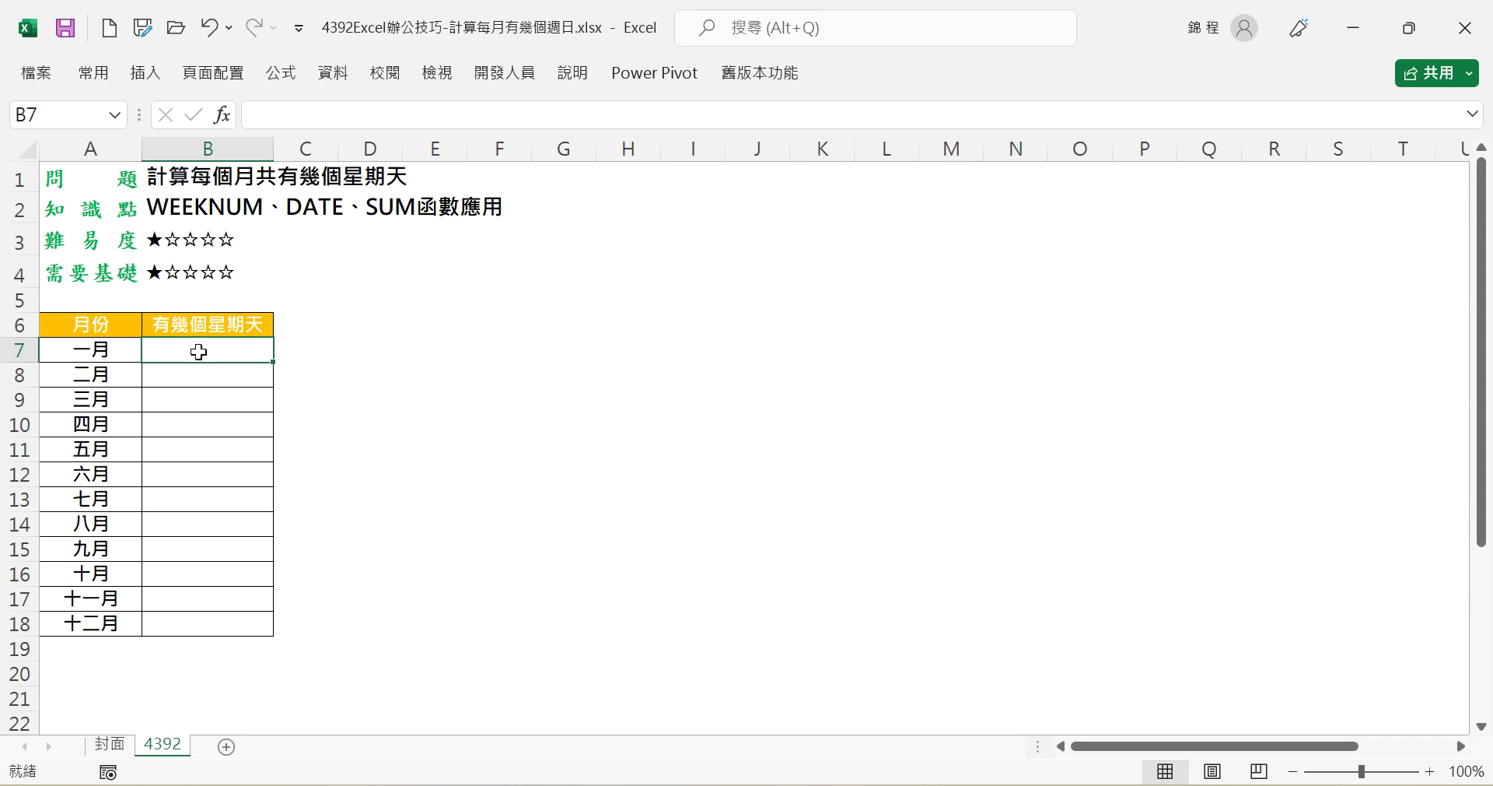
- Enter =DATE(2023,ROW()-6+1,0) in cell B7 to get the last day of January
type("=DA")
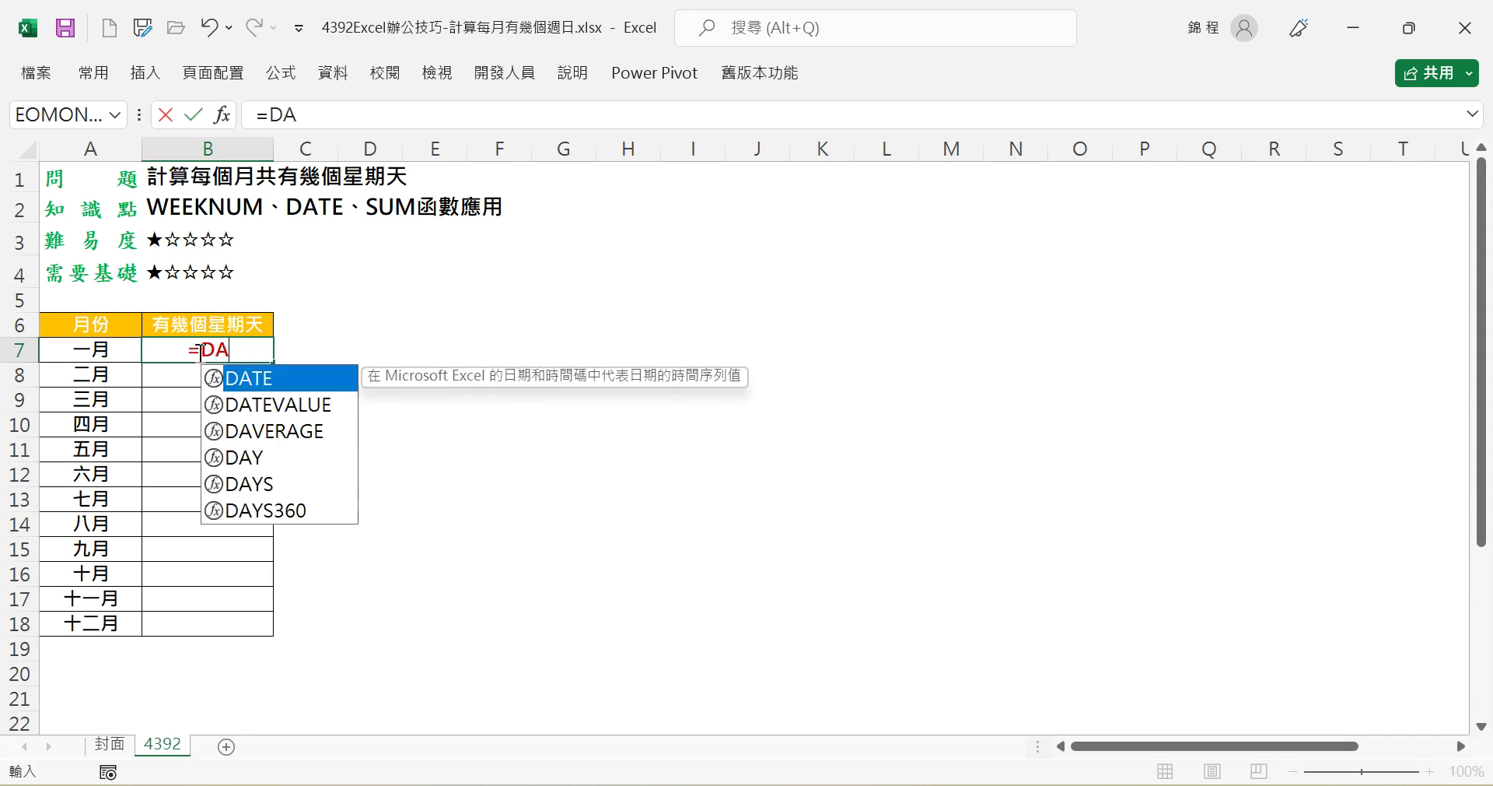
type("TE(20")
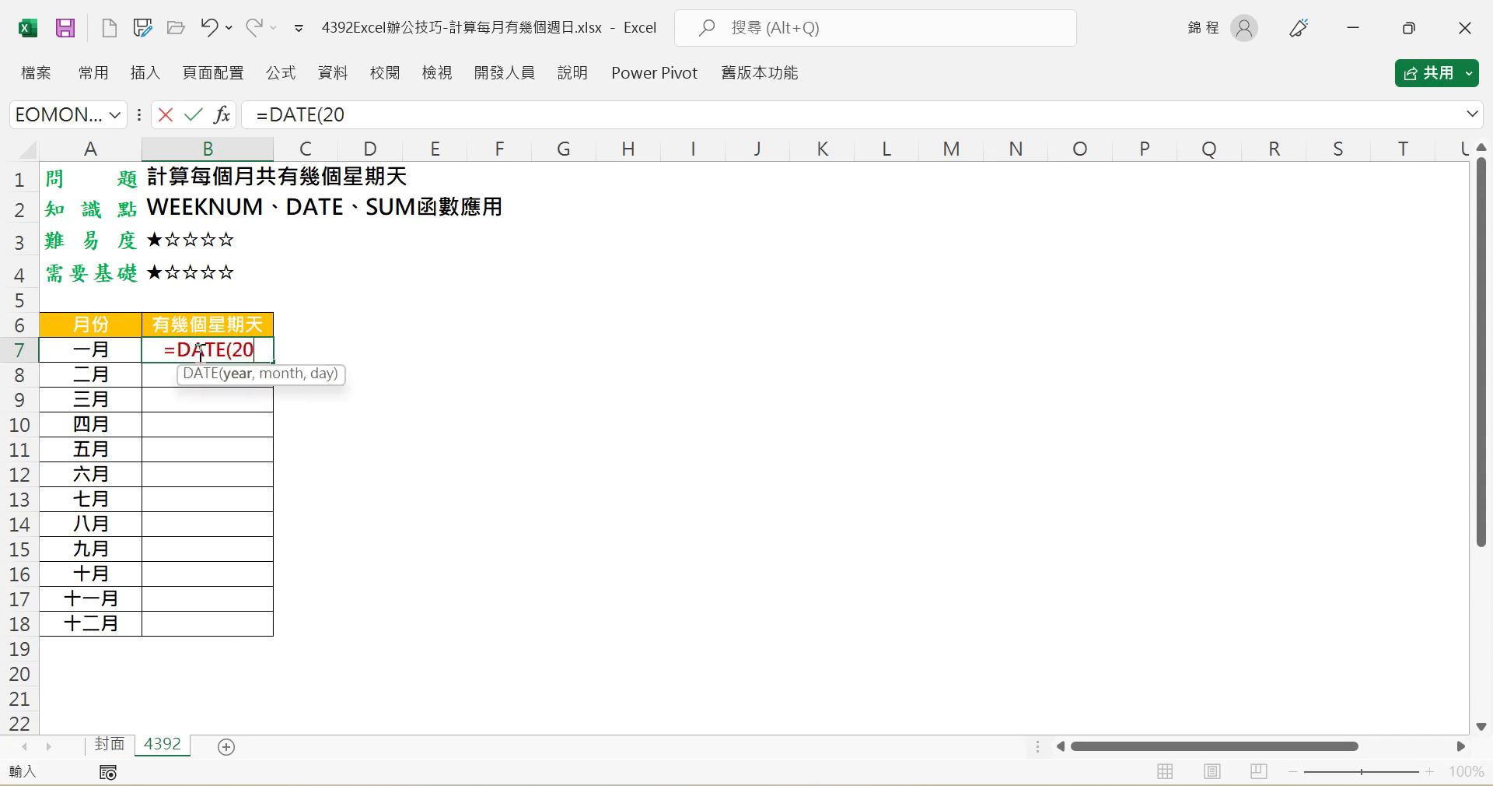
type("23,")
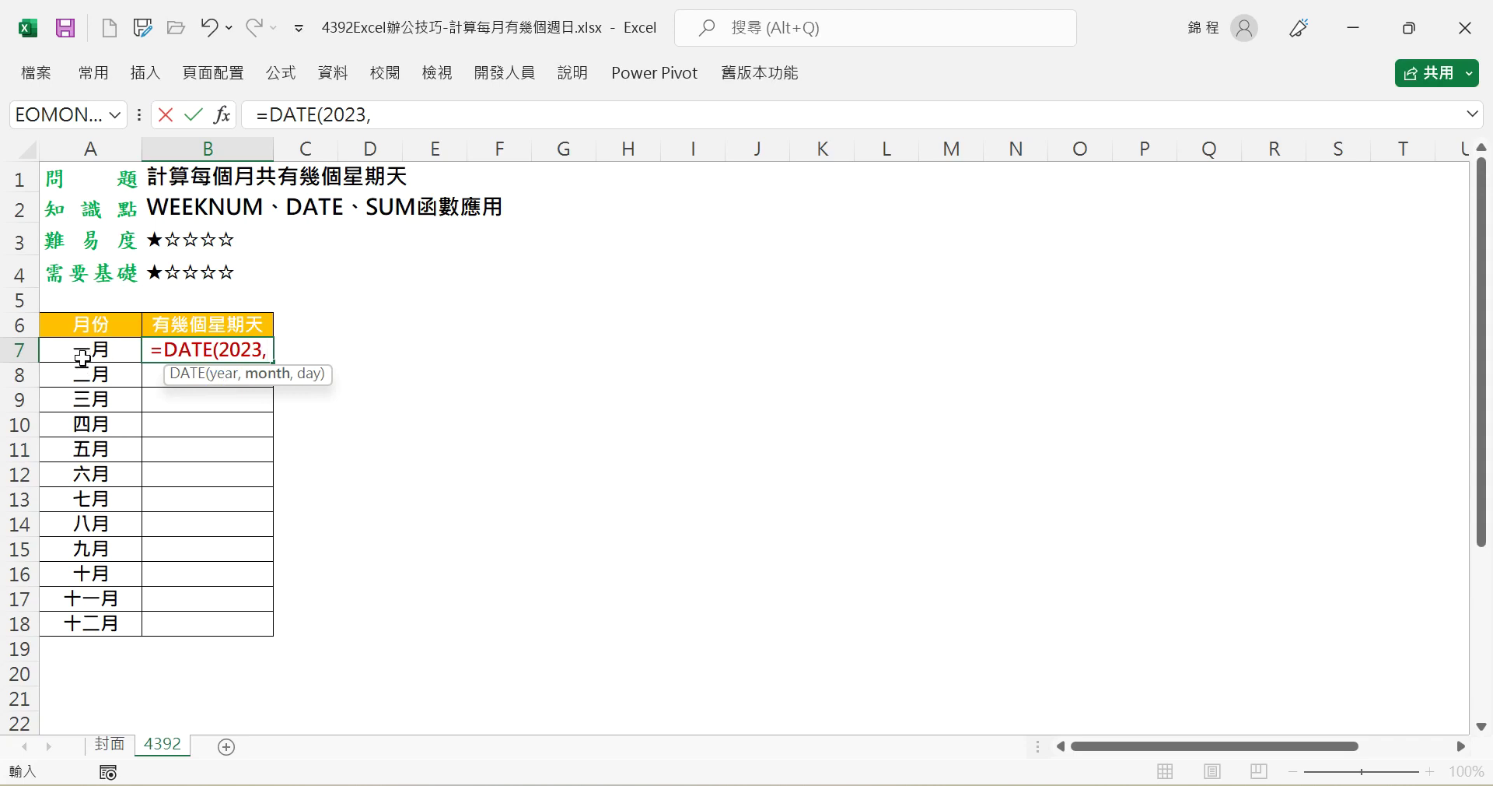
type("ROW(")
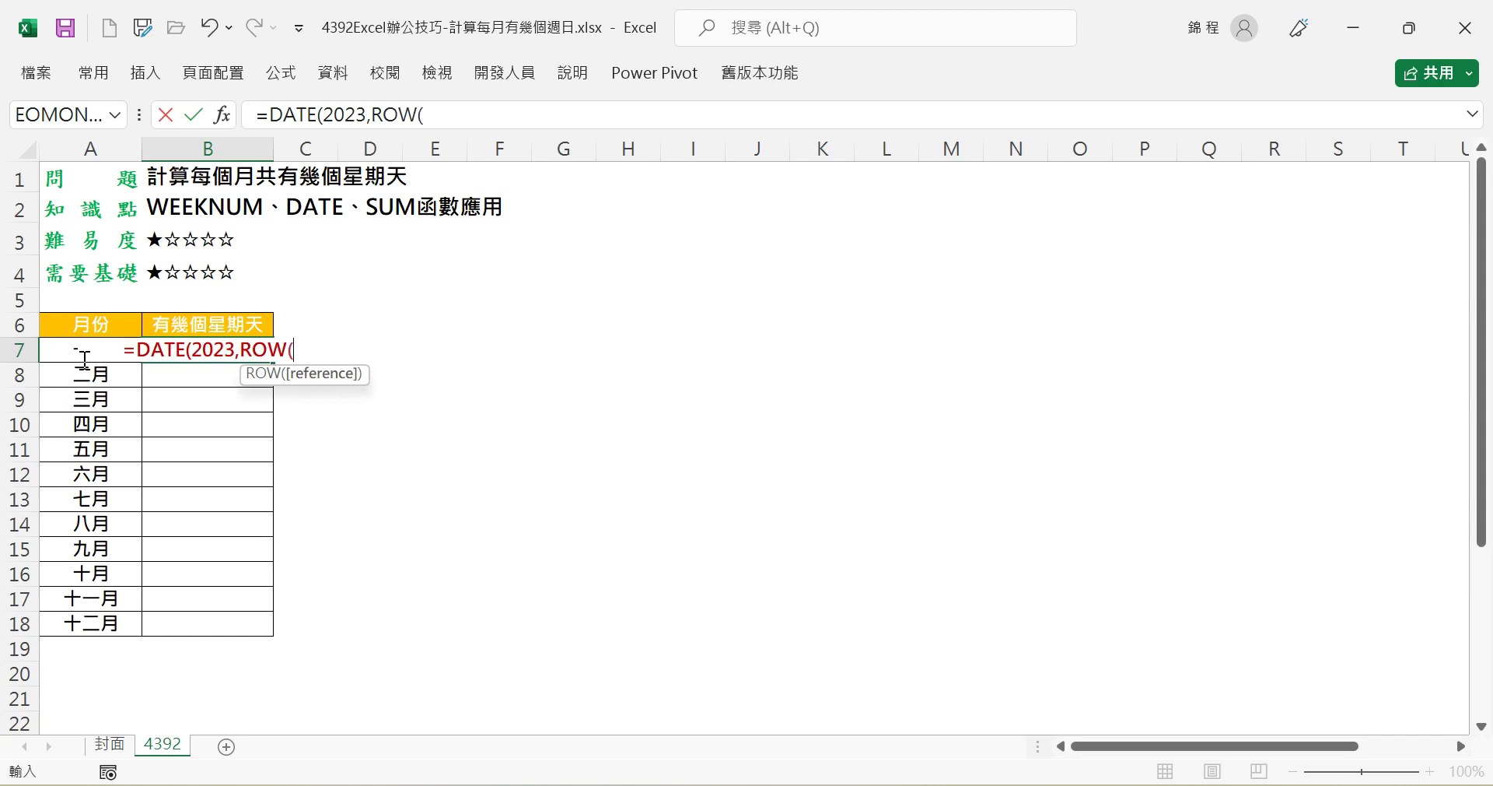
type(")-6")
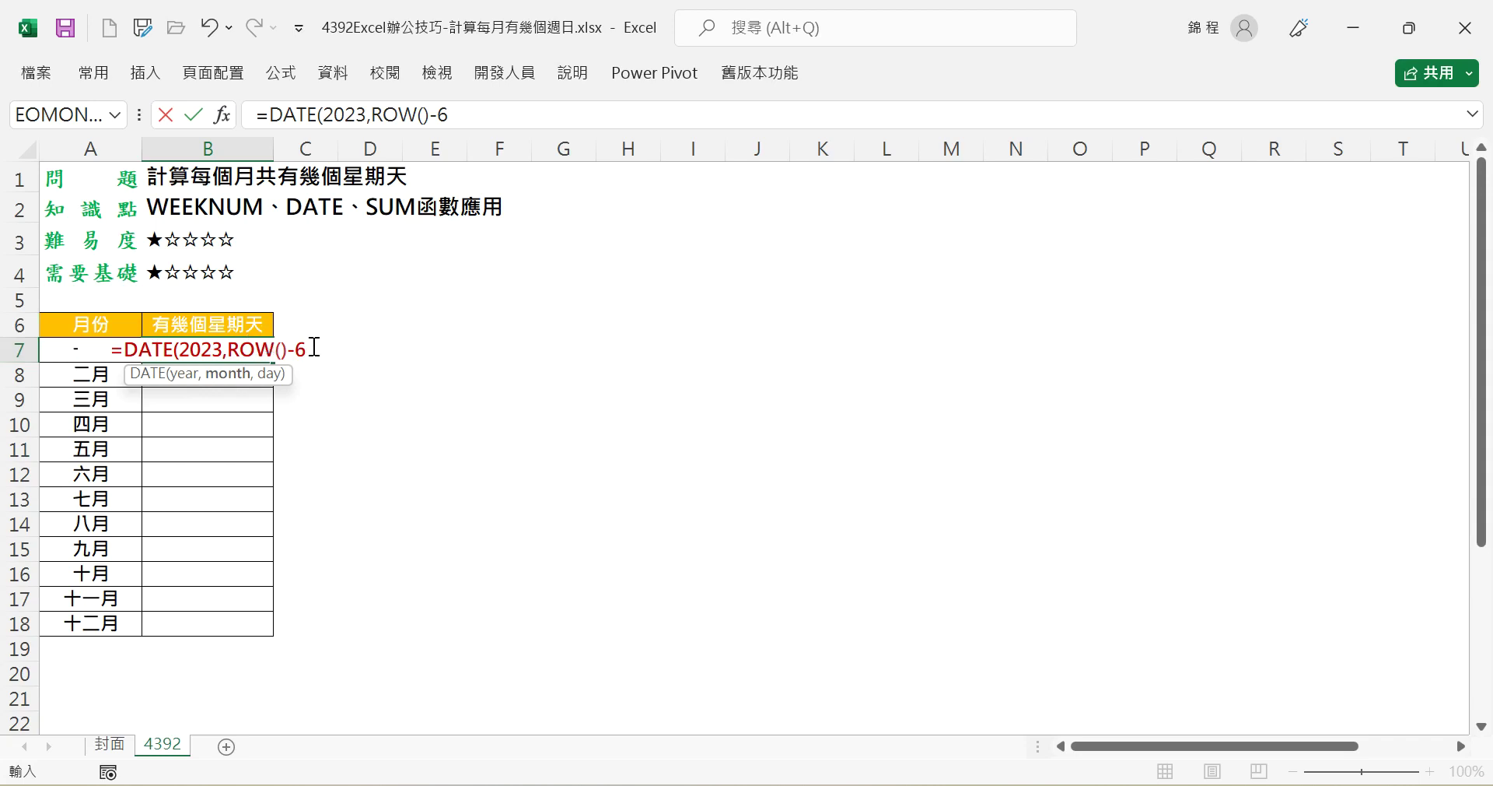
type("+1")
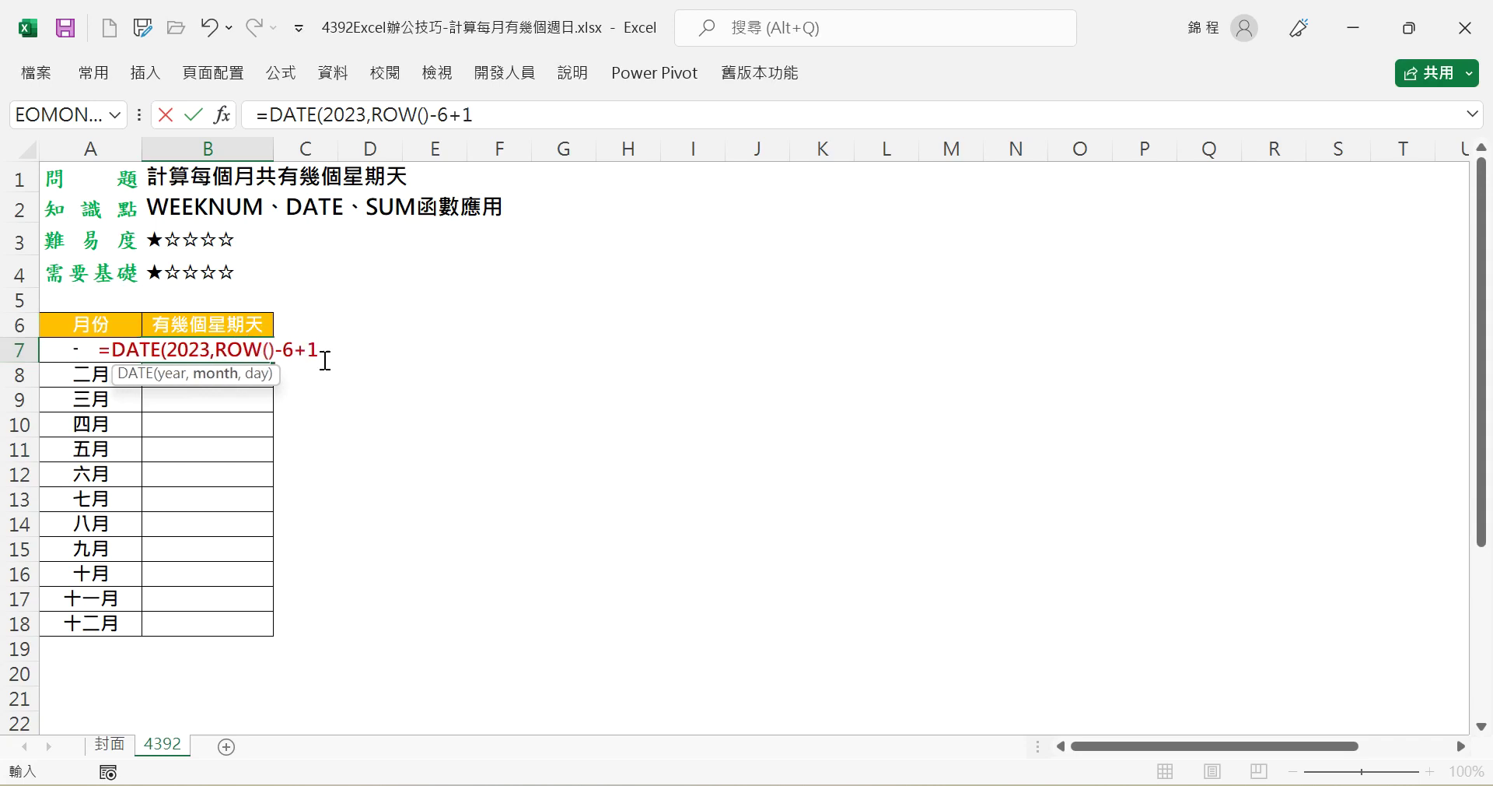
type(",0")
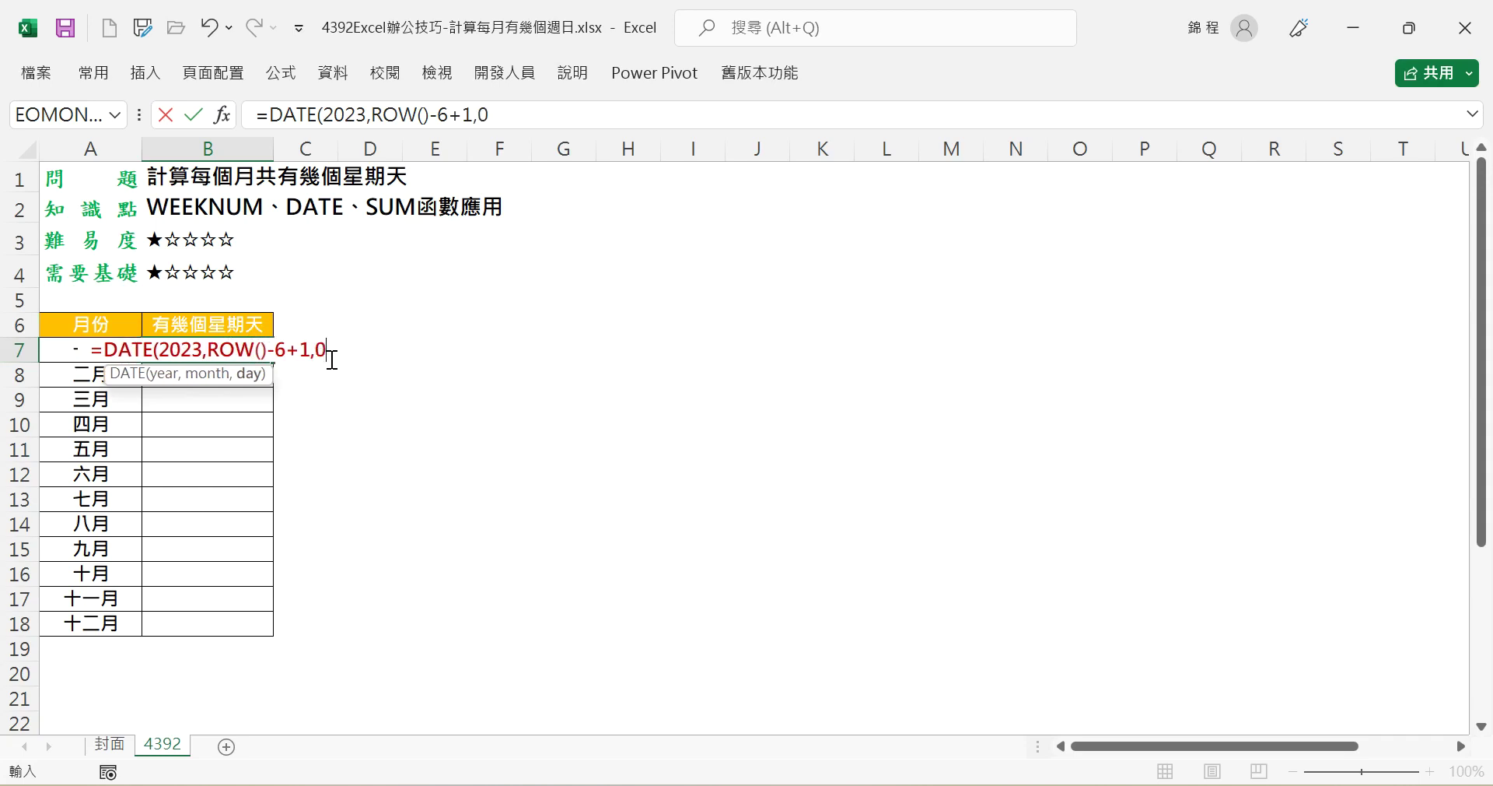
type(")")
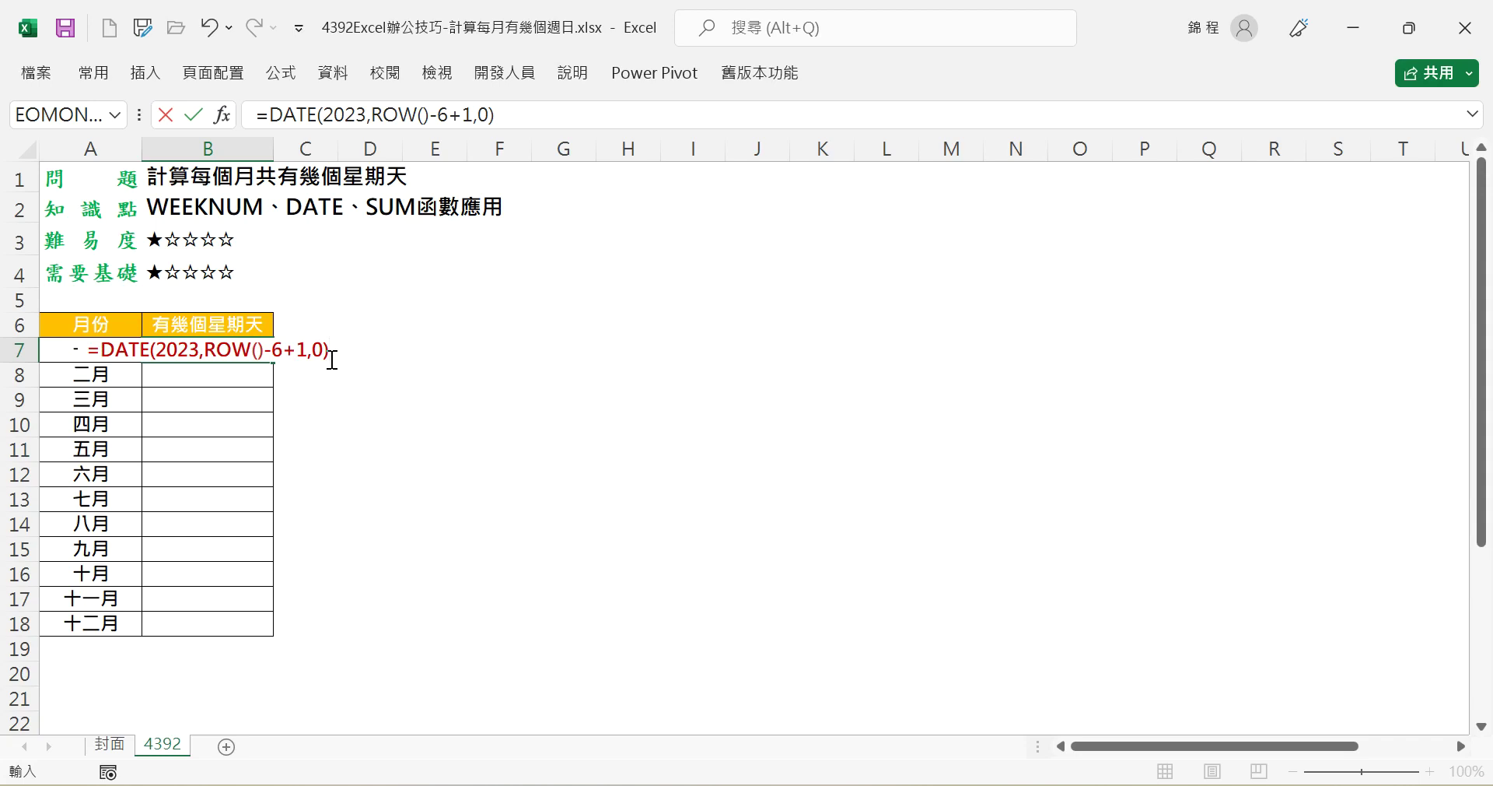
key("Tab")
key("Left")
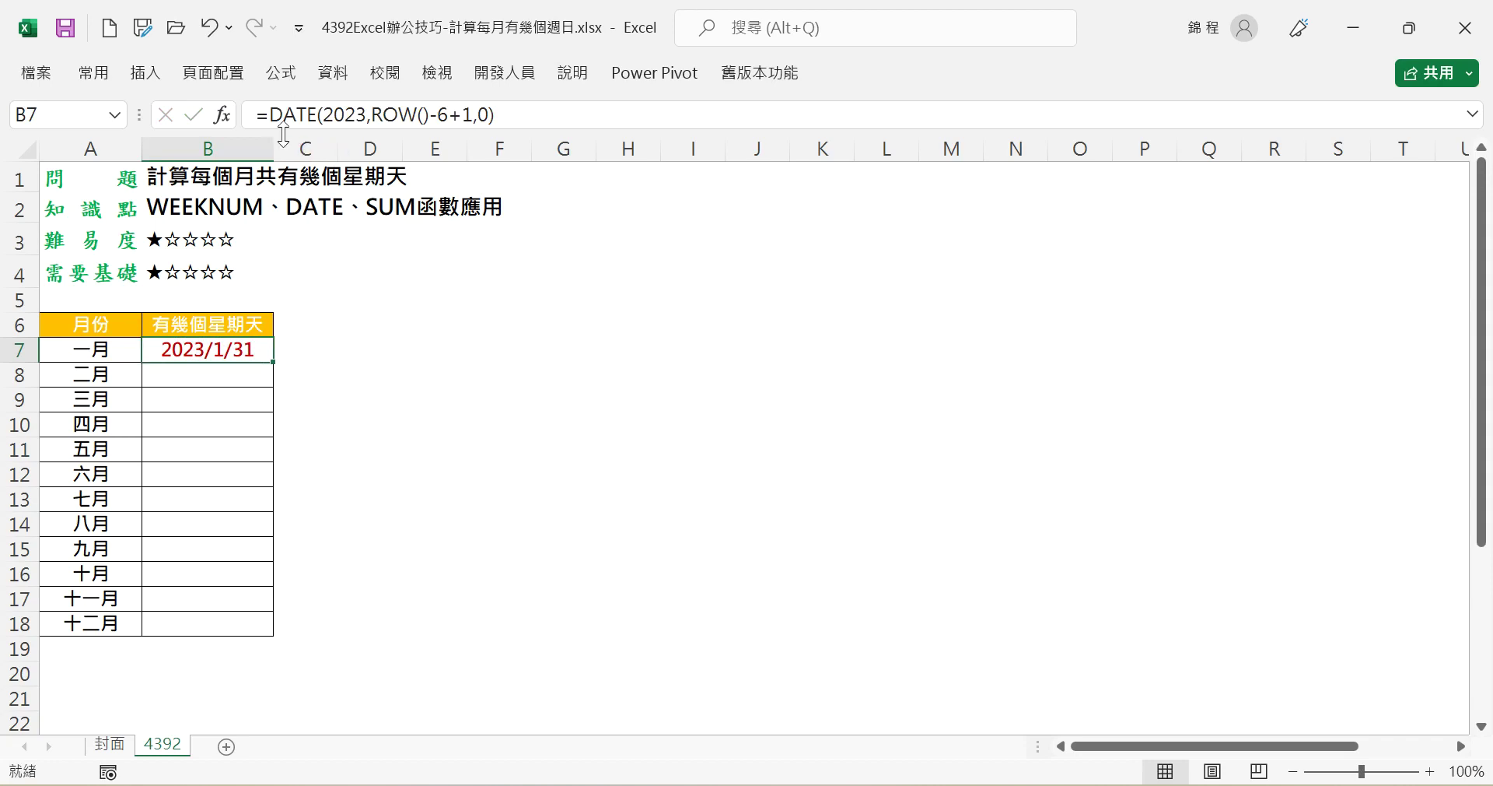
- Wrap the date formula in B7 in WEEKNUM, giving =WEEKNUM(DATE(2023,ROW()-6+1,0))
left_click(276, 114)
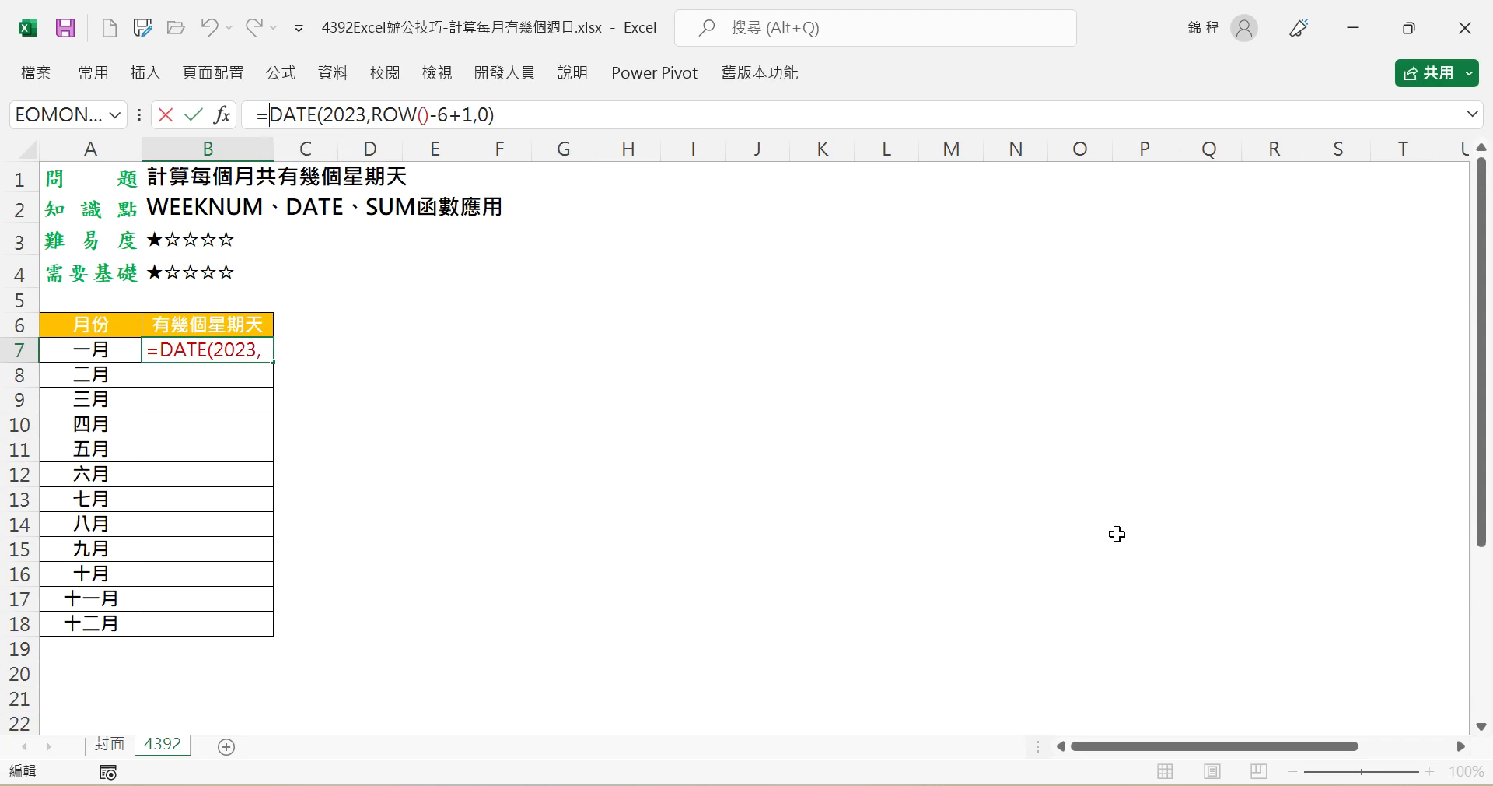
type("WEE")
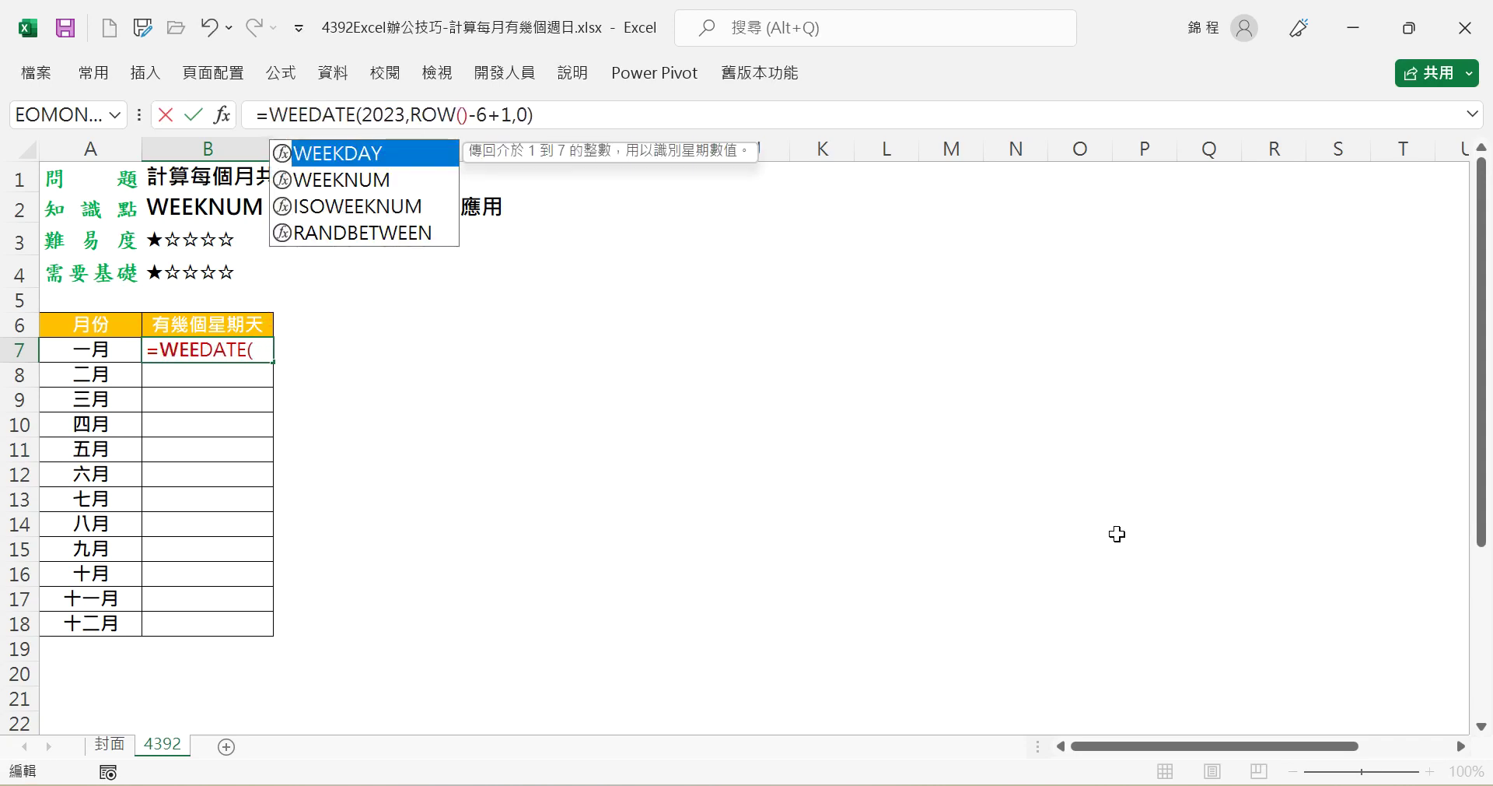
type("KNUM")
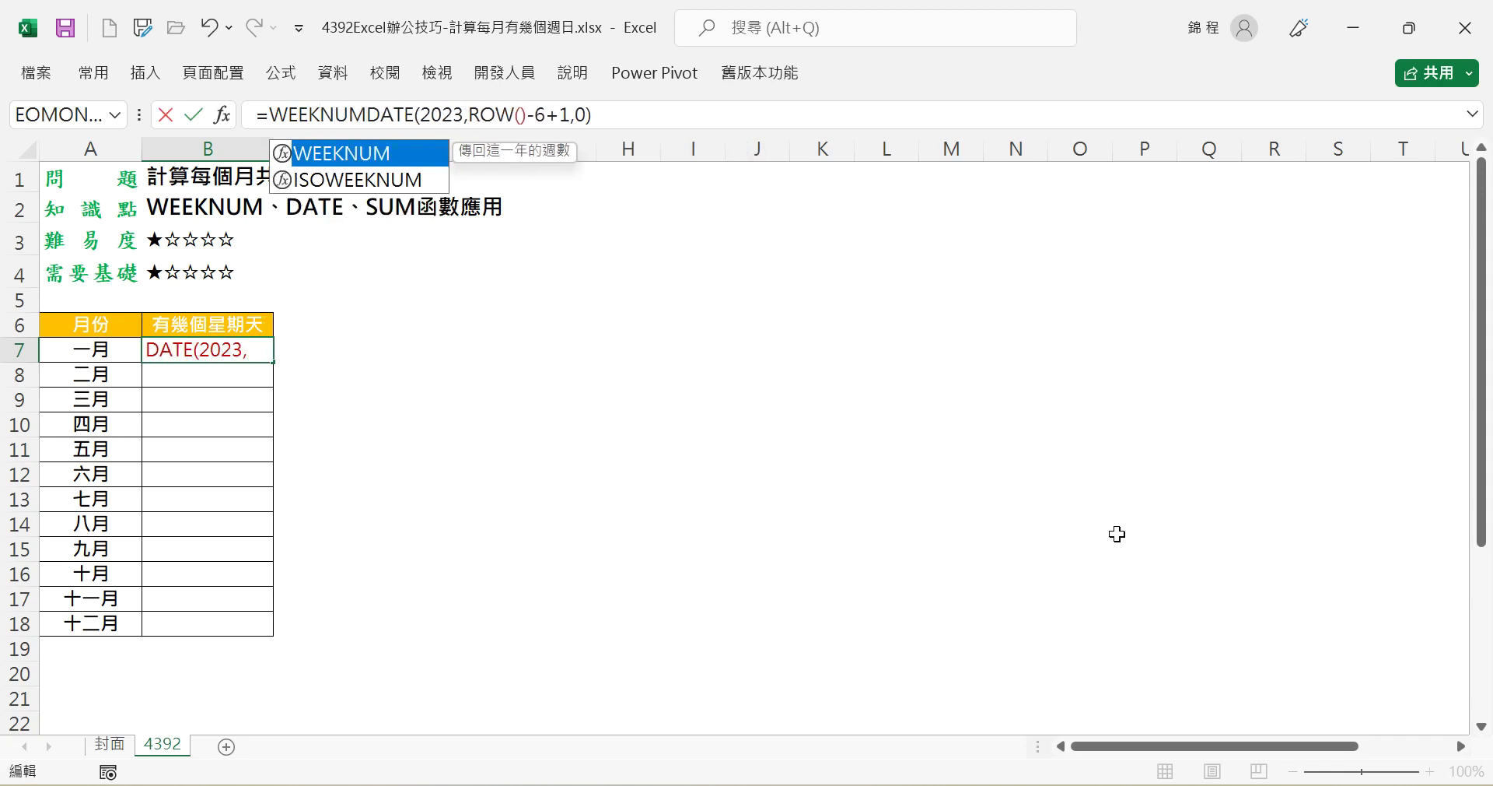
type("(")
left_click(651, 121)
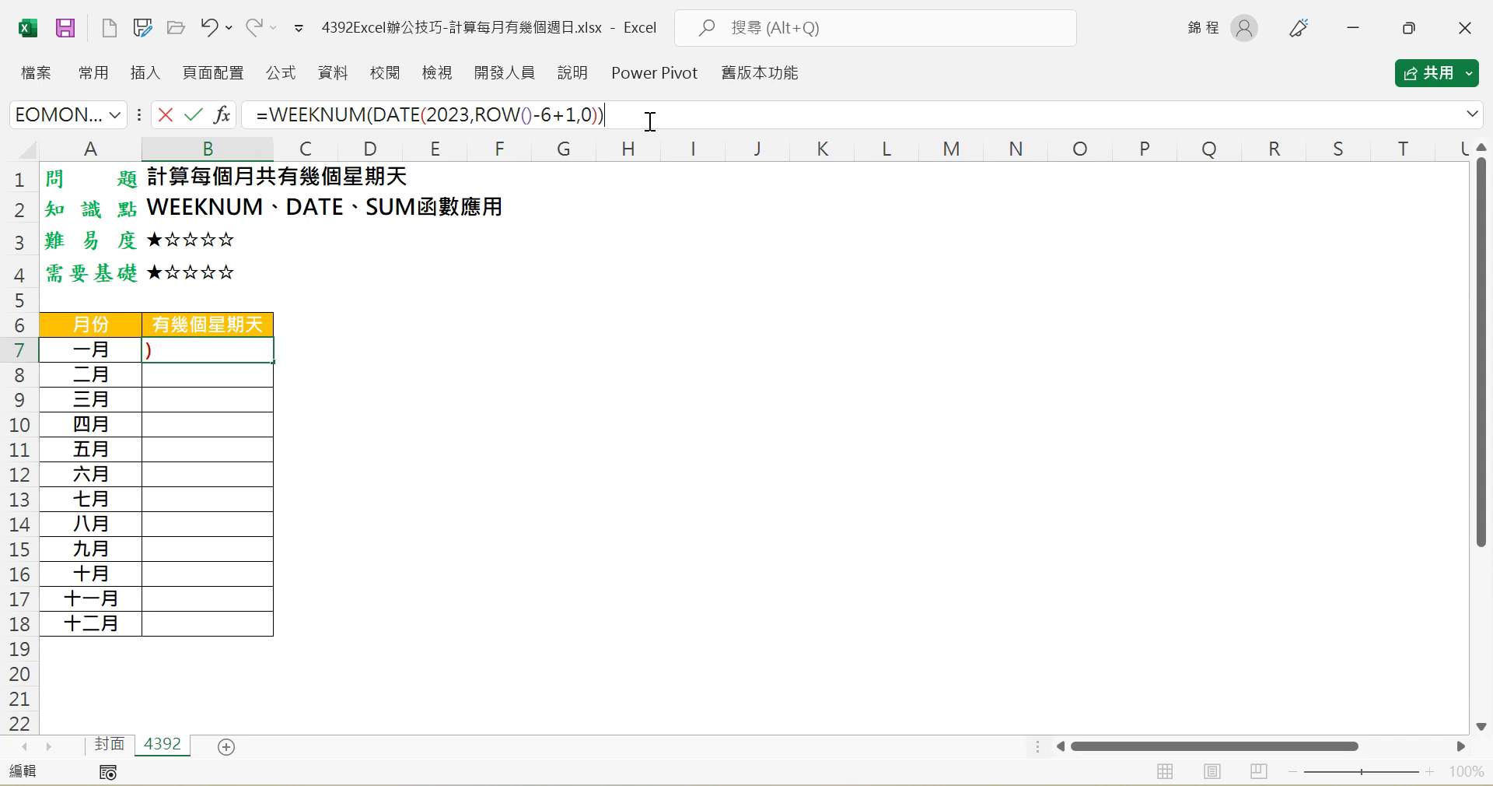
key("Tab")
key("Left")
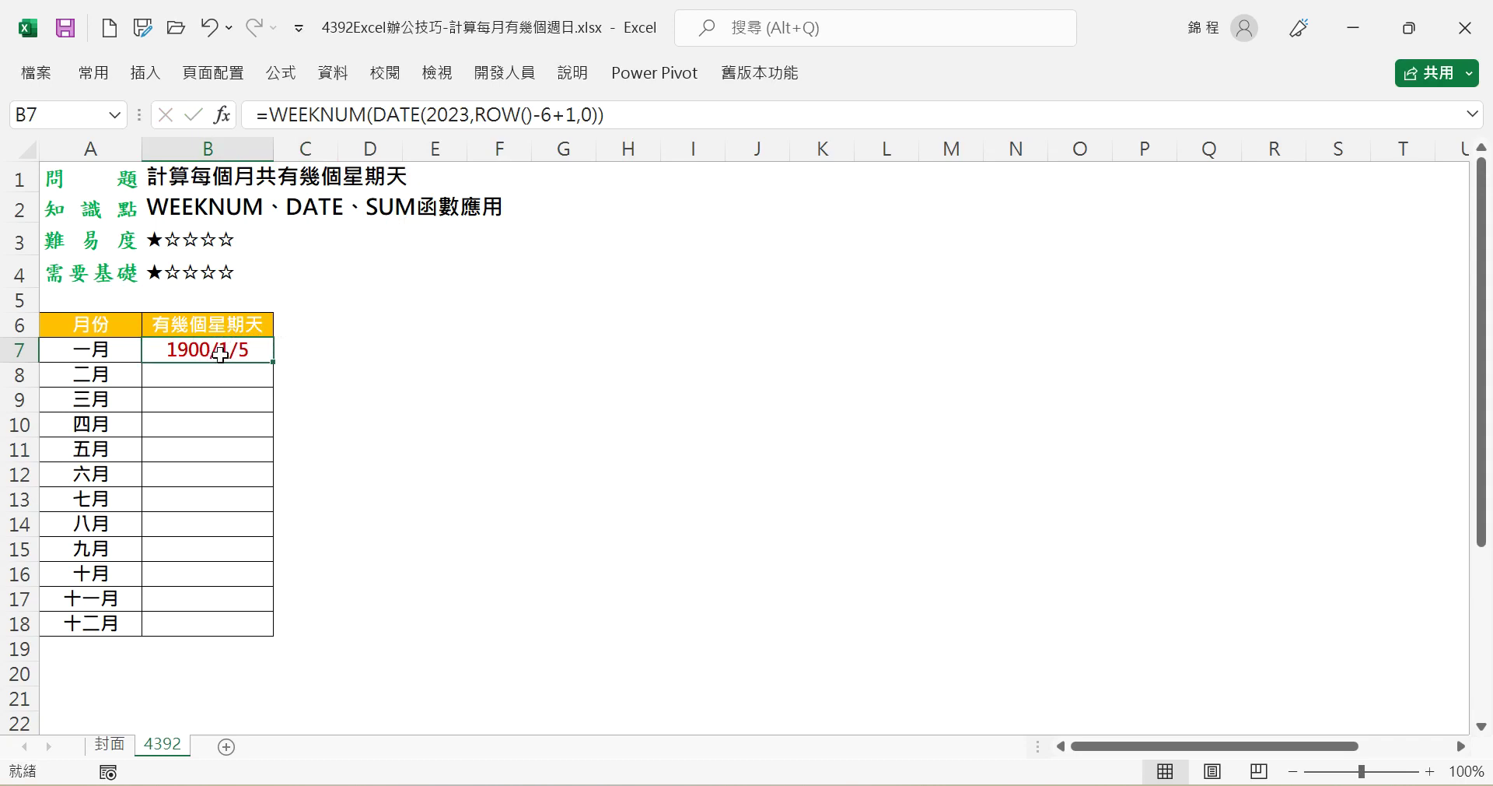
- Set the number format of cell B7 to General
left_click(94, 78)
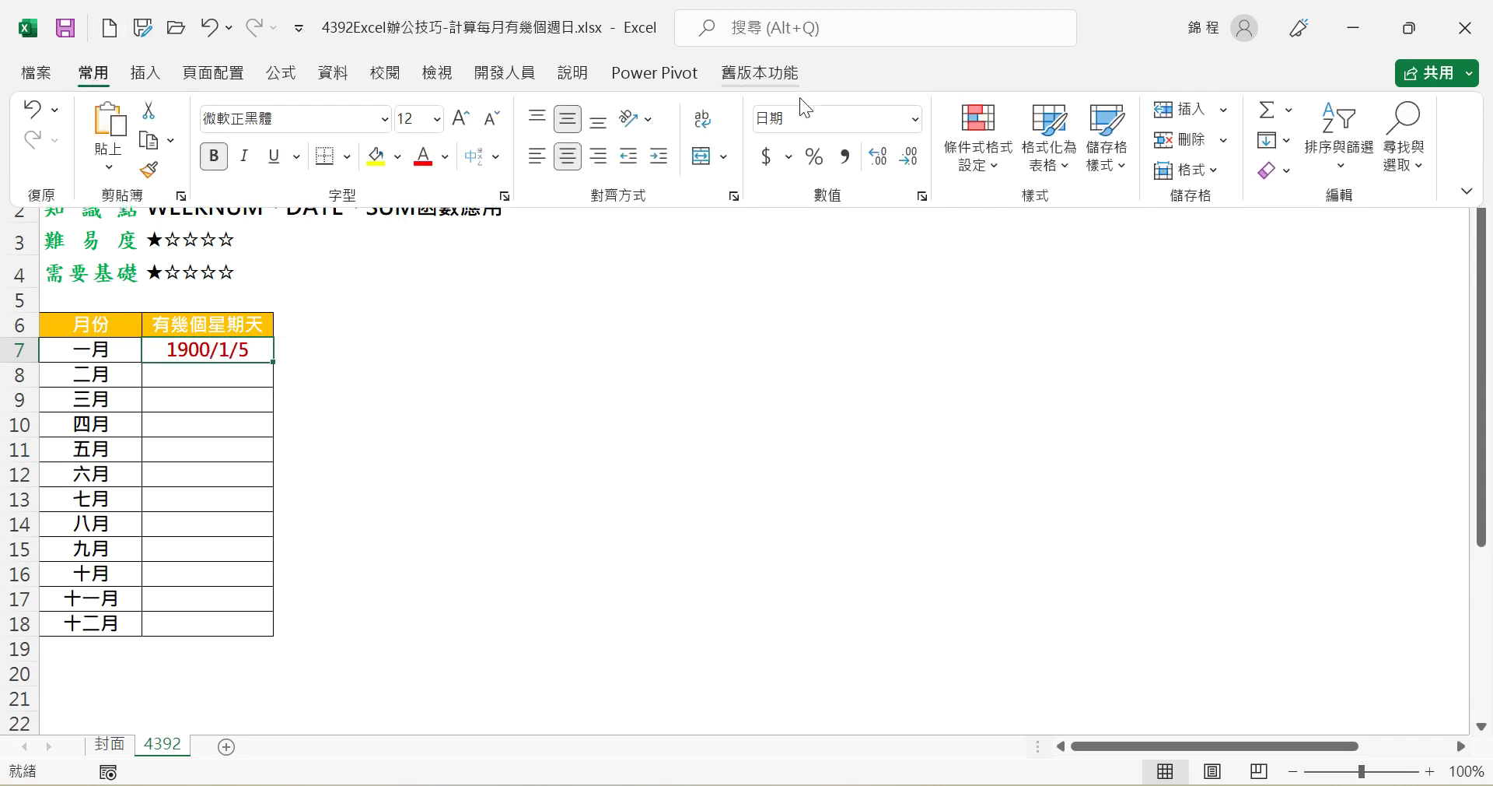
left_click(913, 120)
left_click(875, 171)
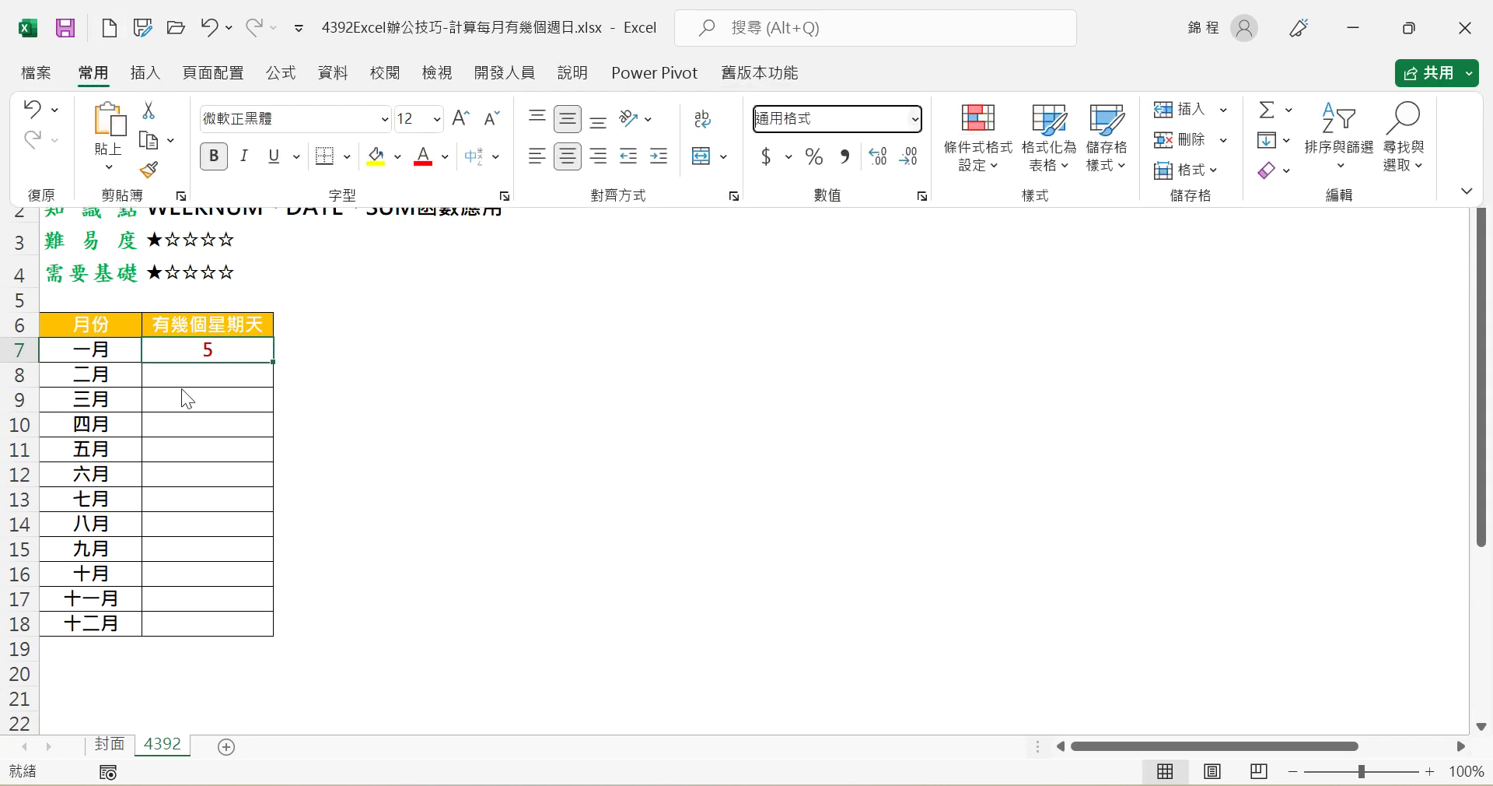
left_click(246, 352)
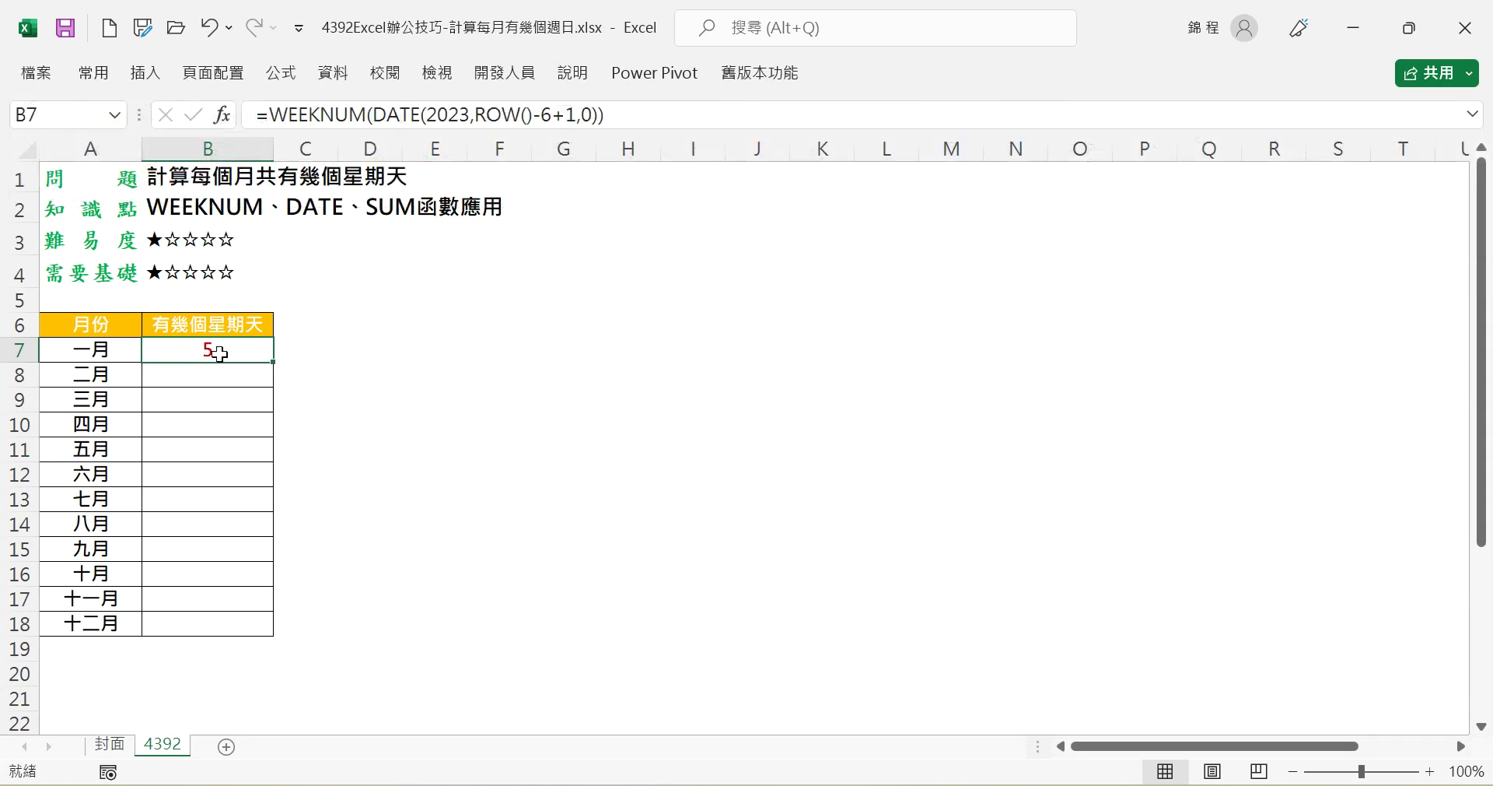
- Extend the B7 formula by subtracting the sum of the cells above it, -SUM(B6:B6)
left_click(633, 113)
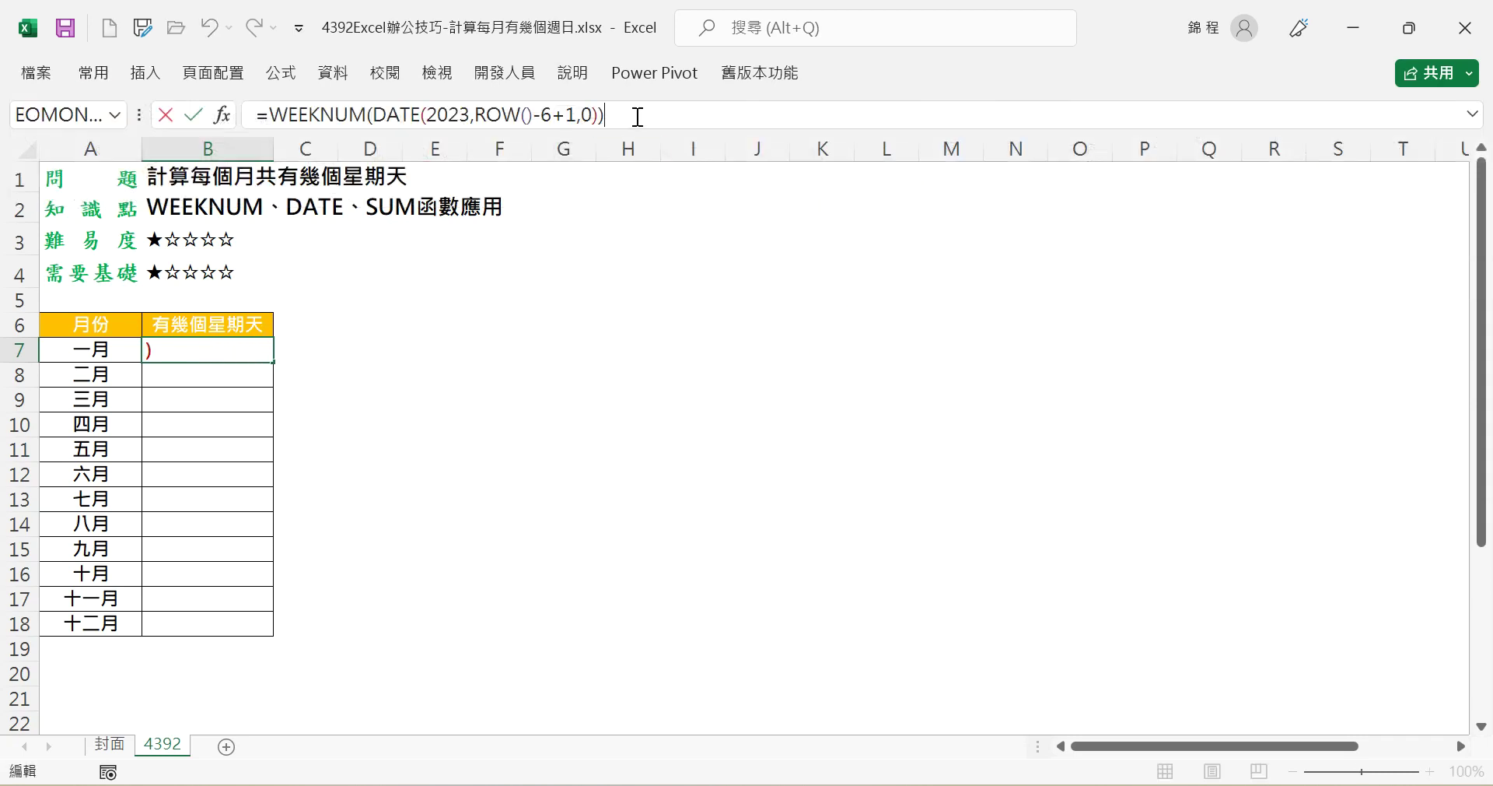
type("-SUM")
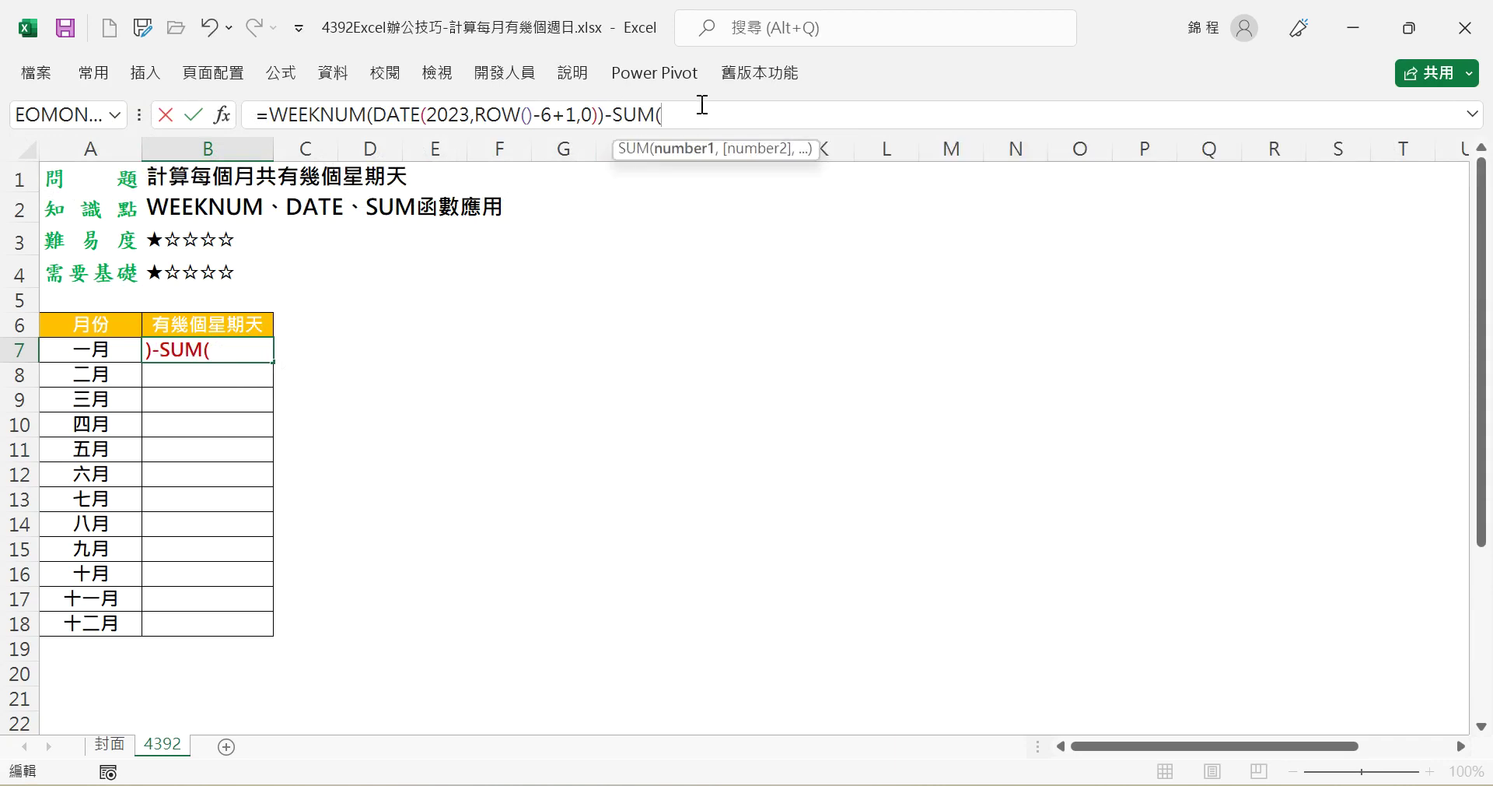
left_click(231, 325)
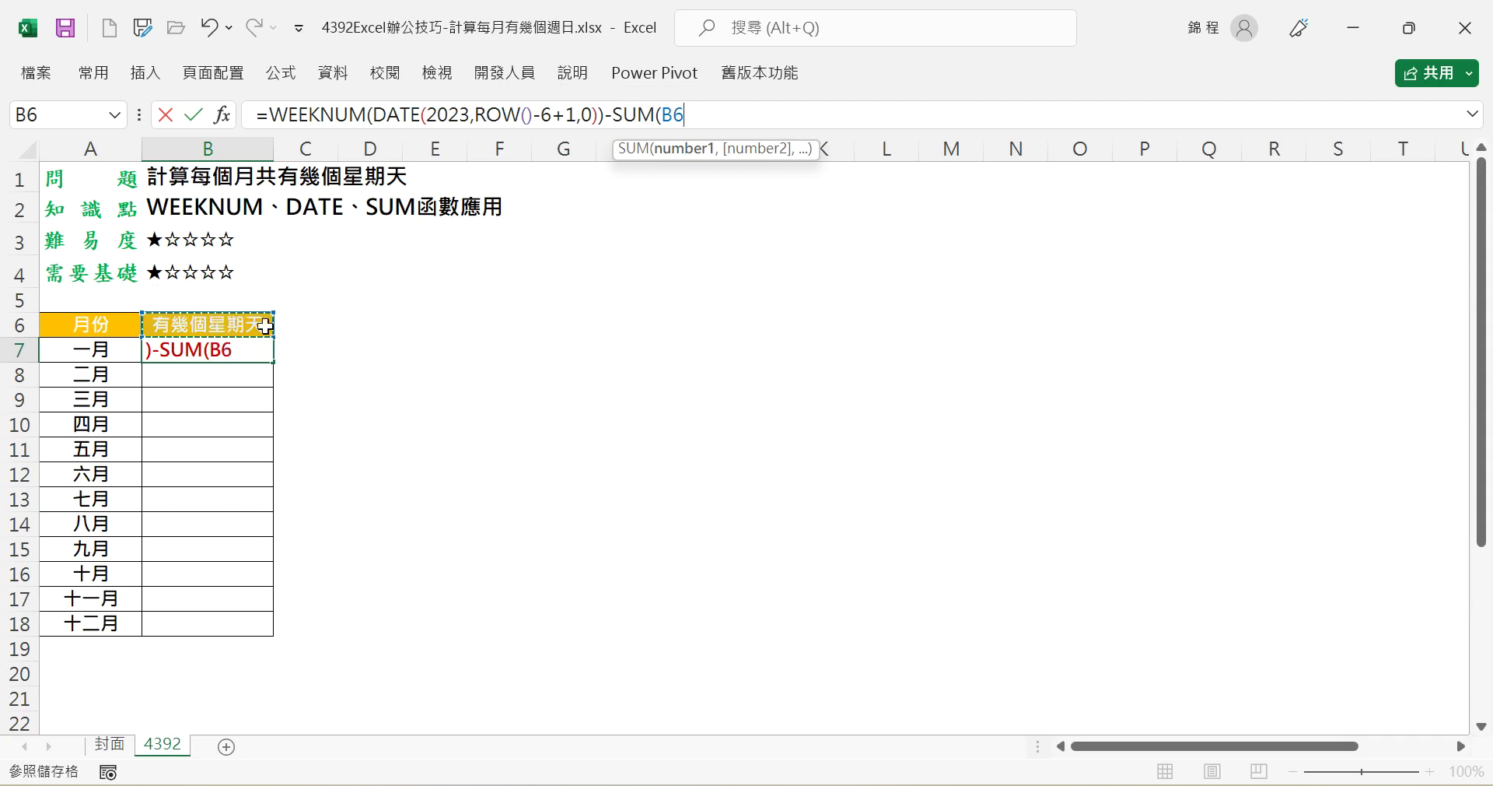
key("F8")
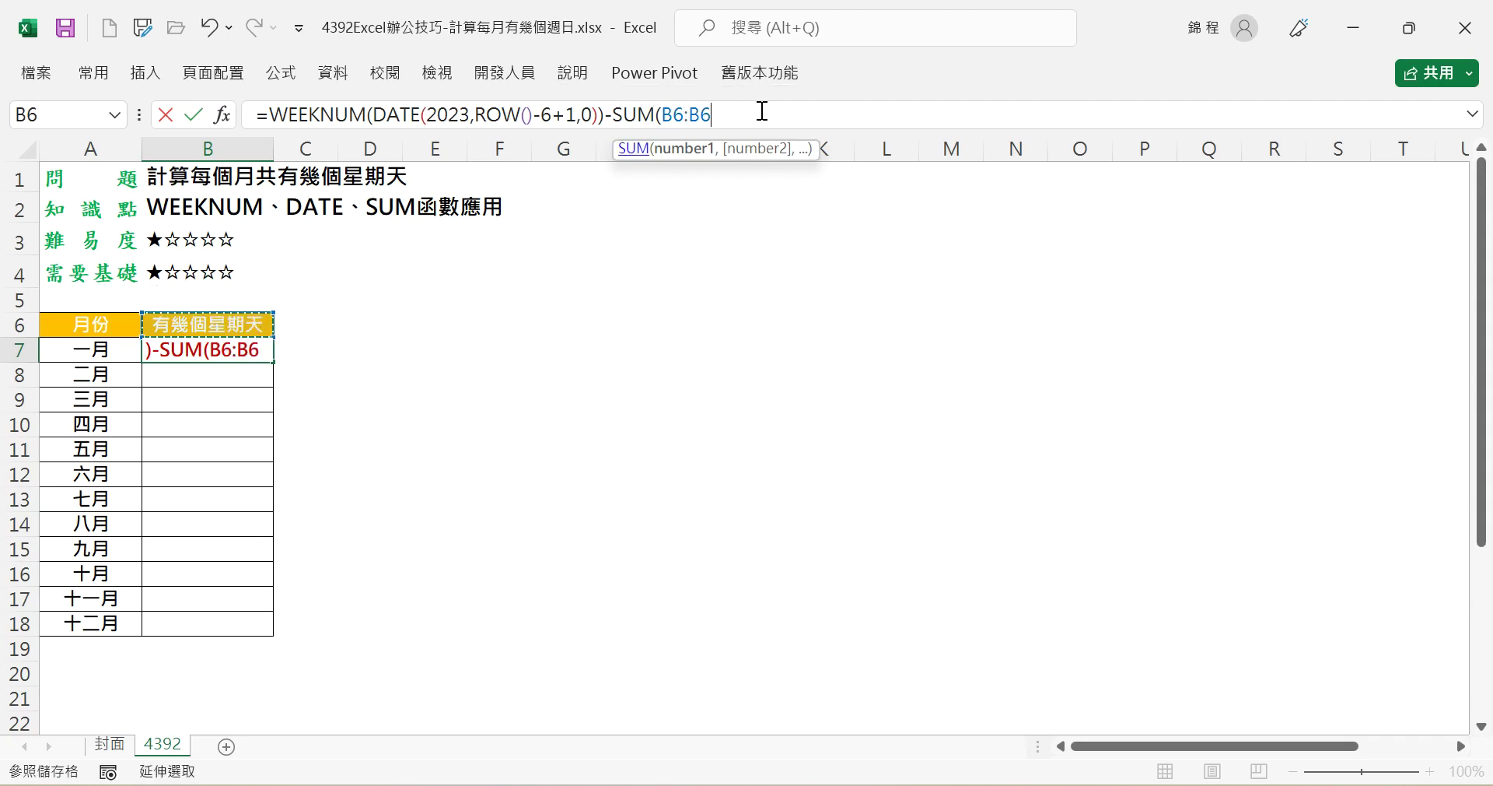
type(")")
- Fix the starting row of the SUM range as B$6 and append -1 to the end of the B7 formula
left_click(673, 115)
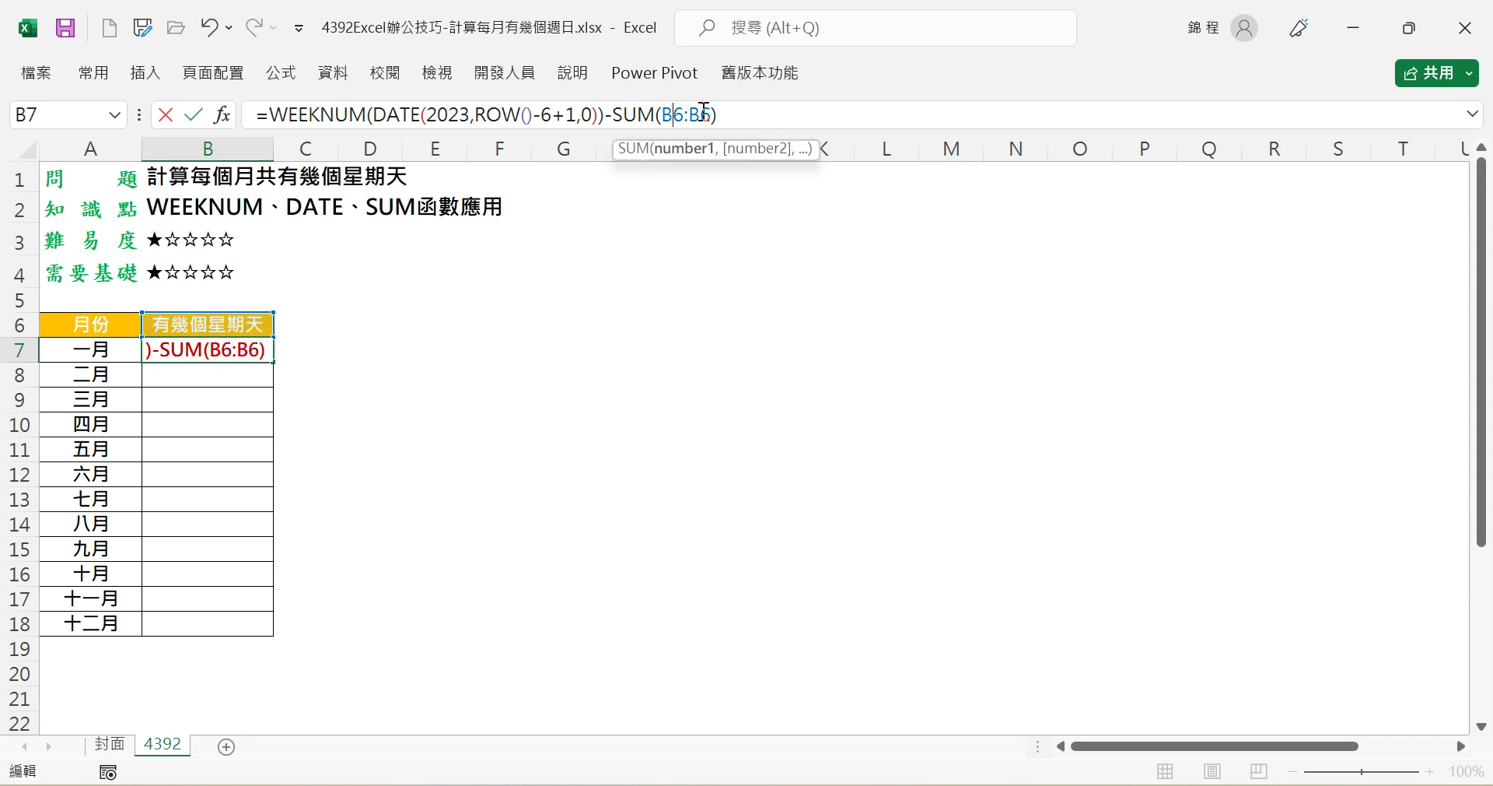
type("$")
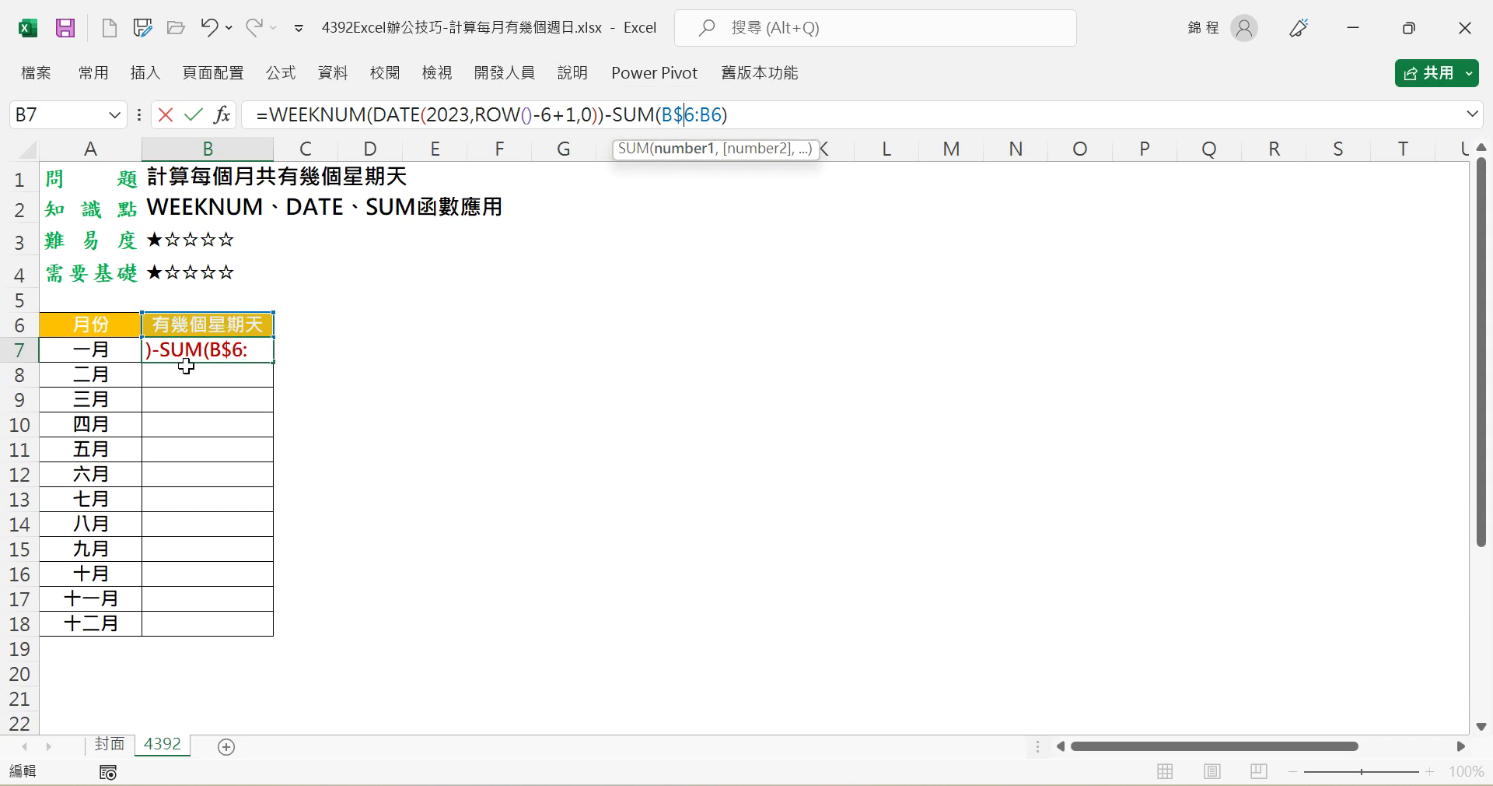
left_click(688, 117)
left_click(843, 102)
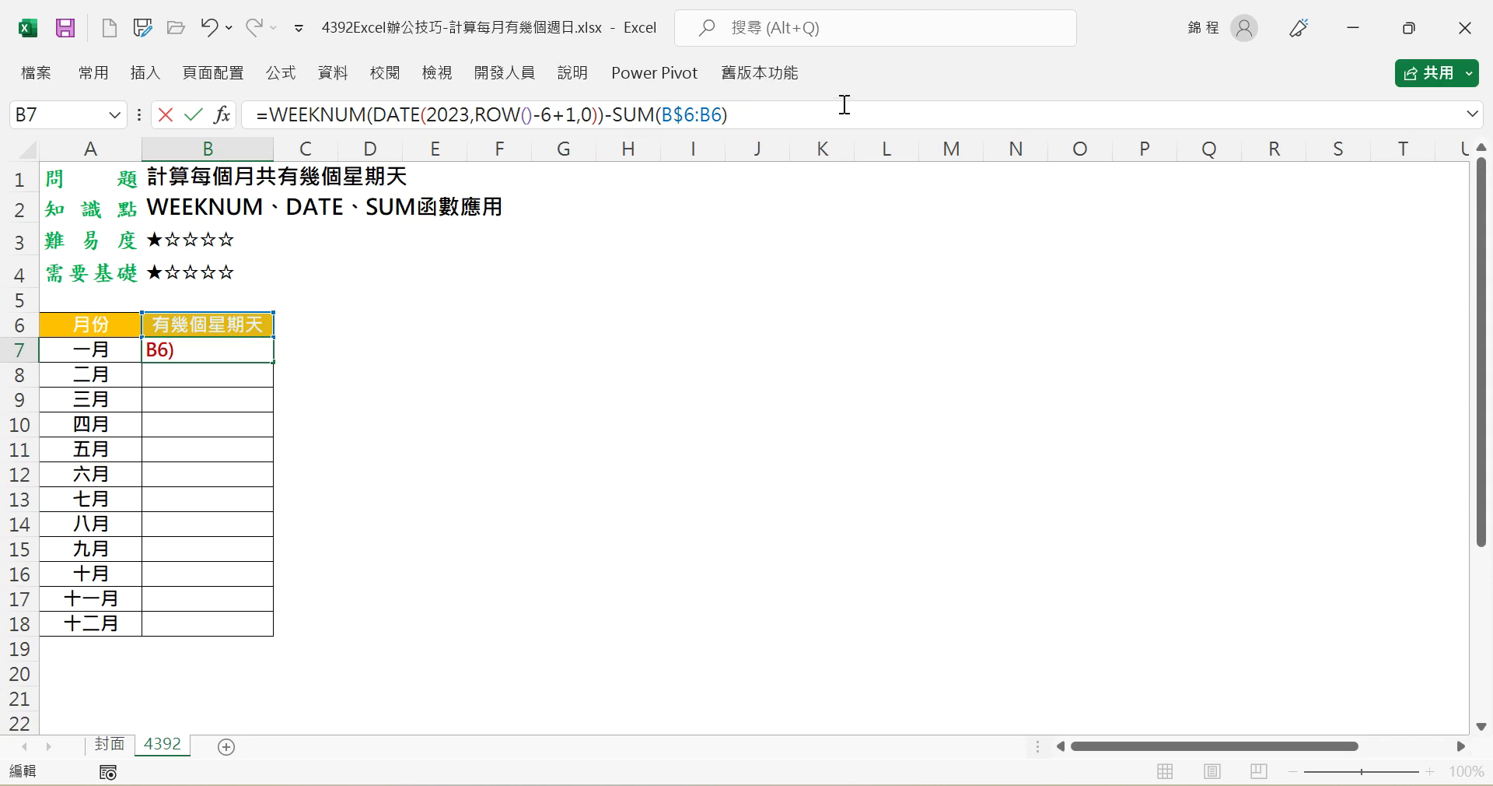
type("-1")
key("Tab")
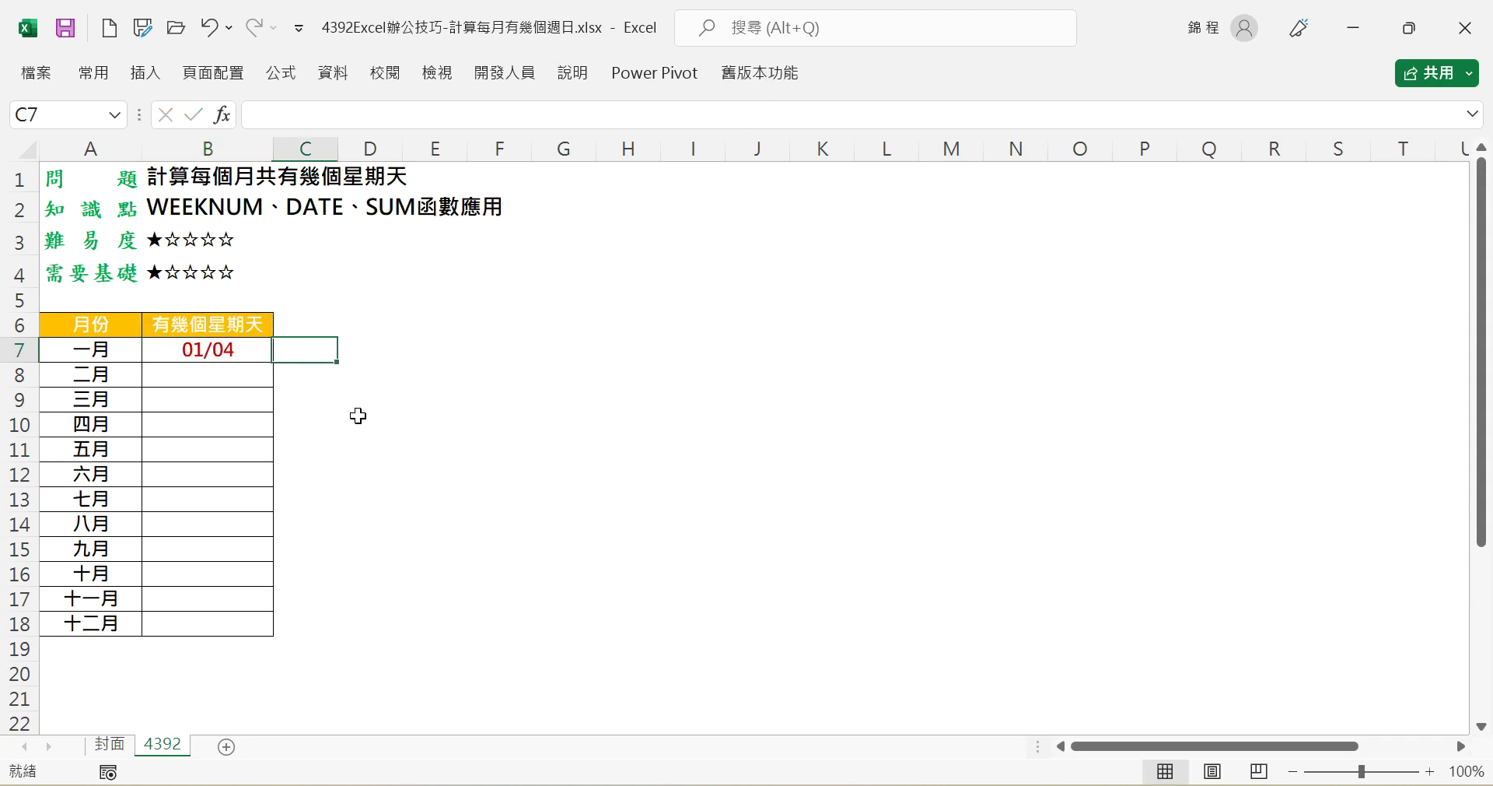
- Format B7 as General and fill its formula down through B18 for all twelve months
left_click(226, 350)
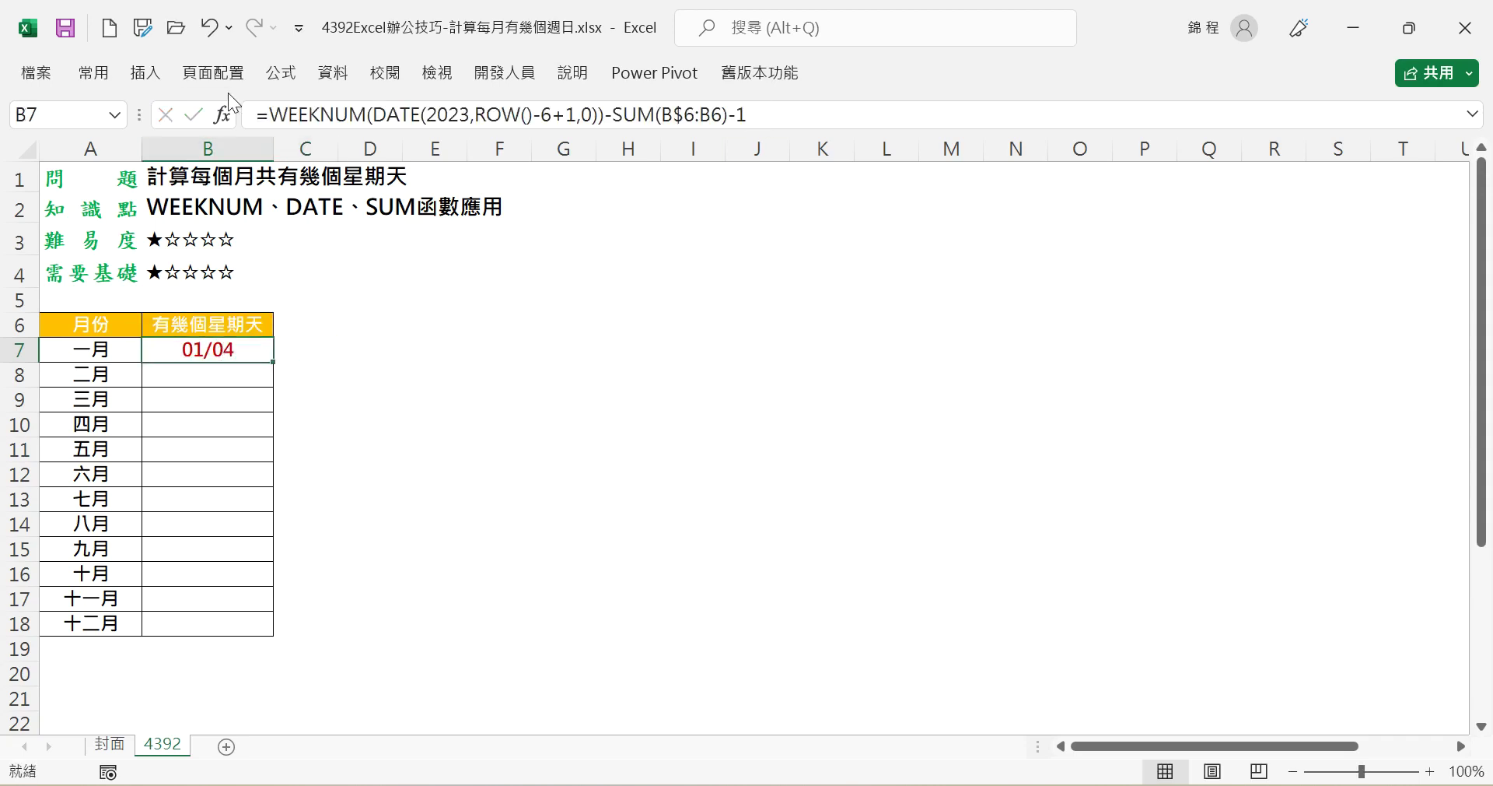
left_click(94, 74)
left_click(917, 118)
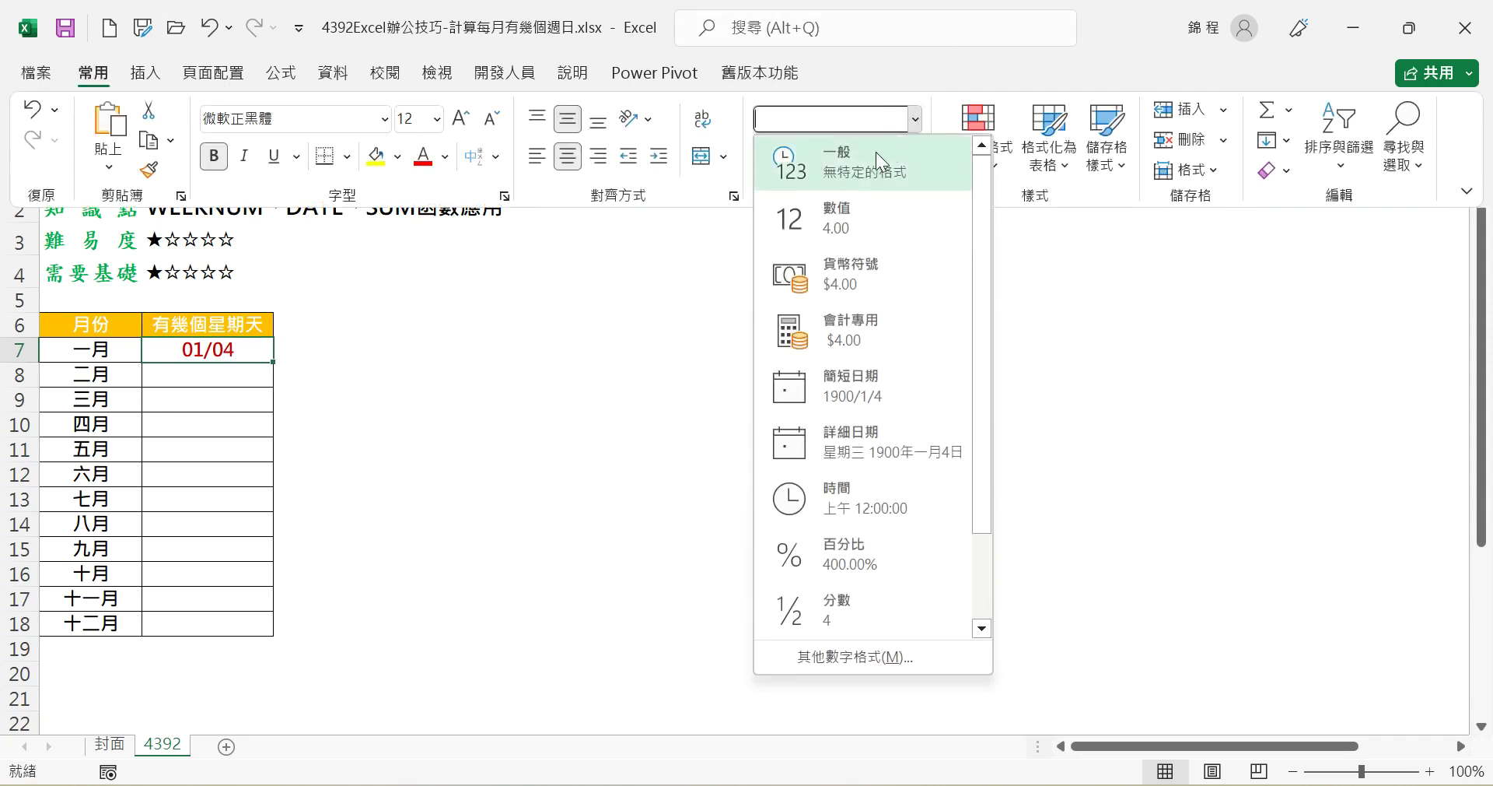
left_click(855, 165)
left_click(216, 345)
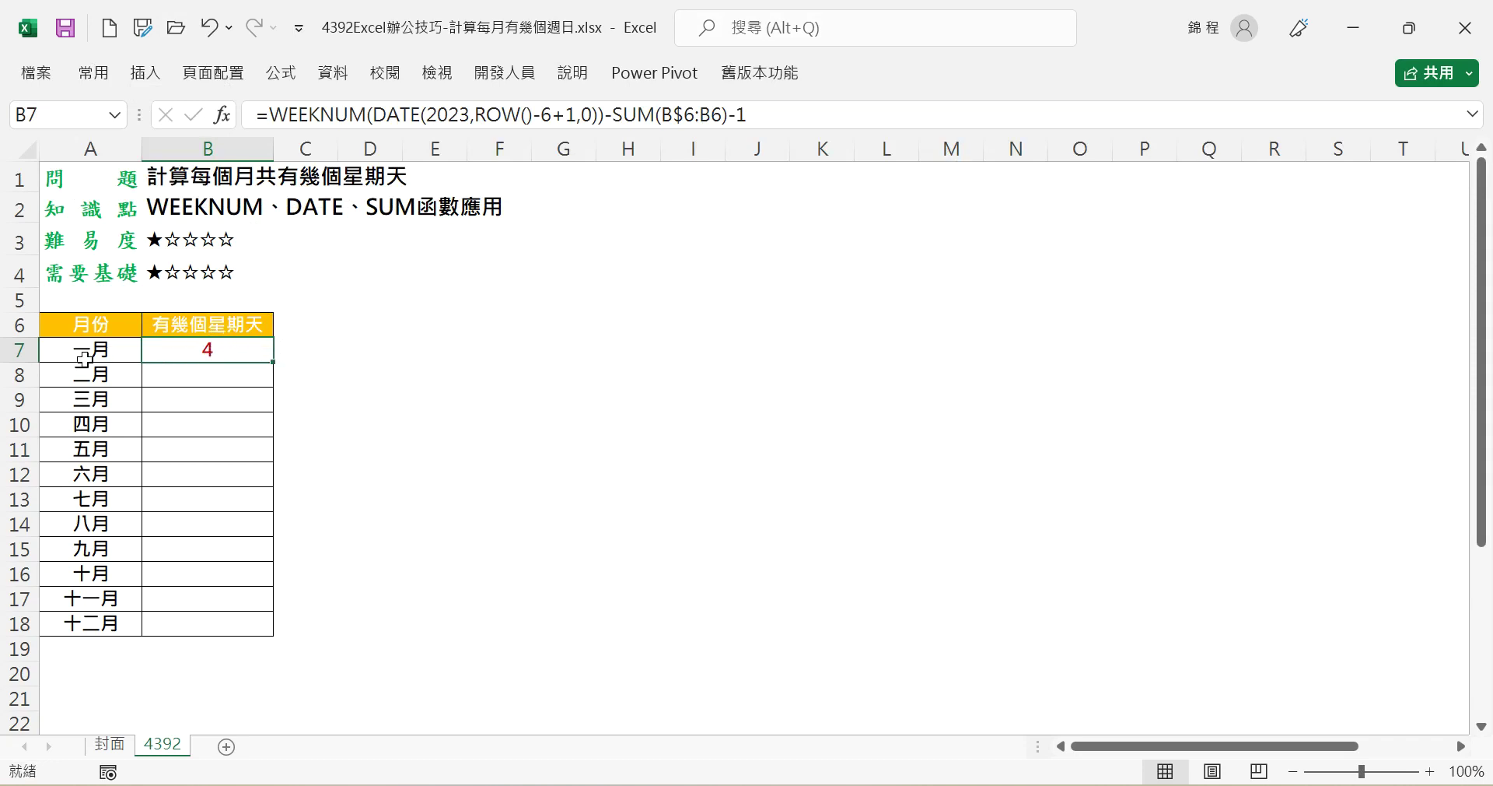
double_click(274, 363)
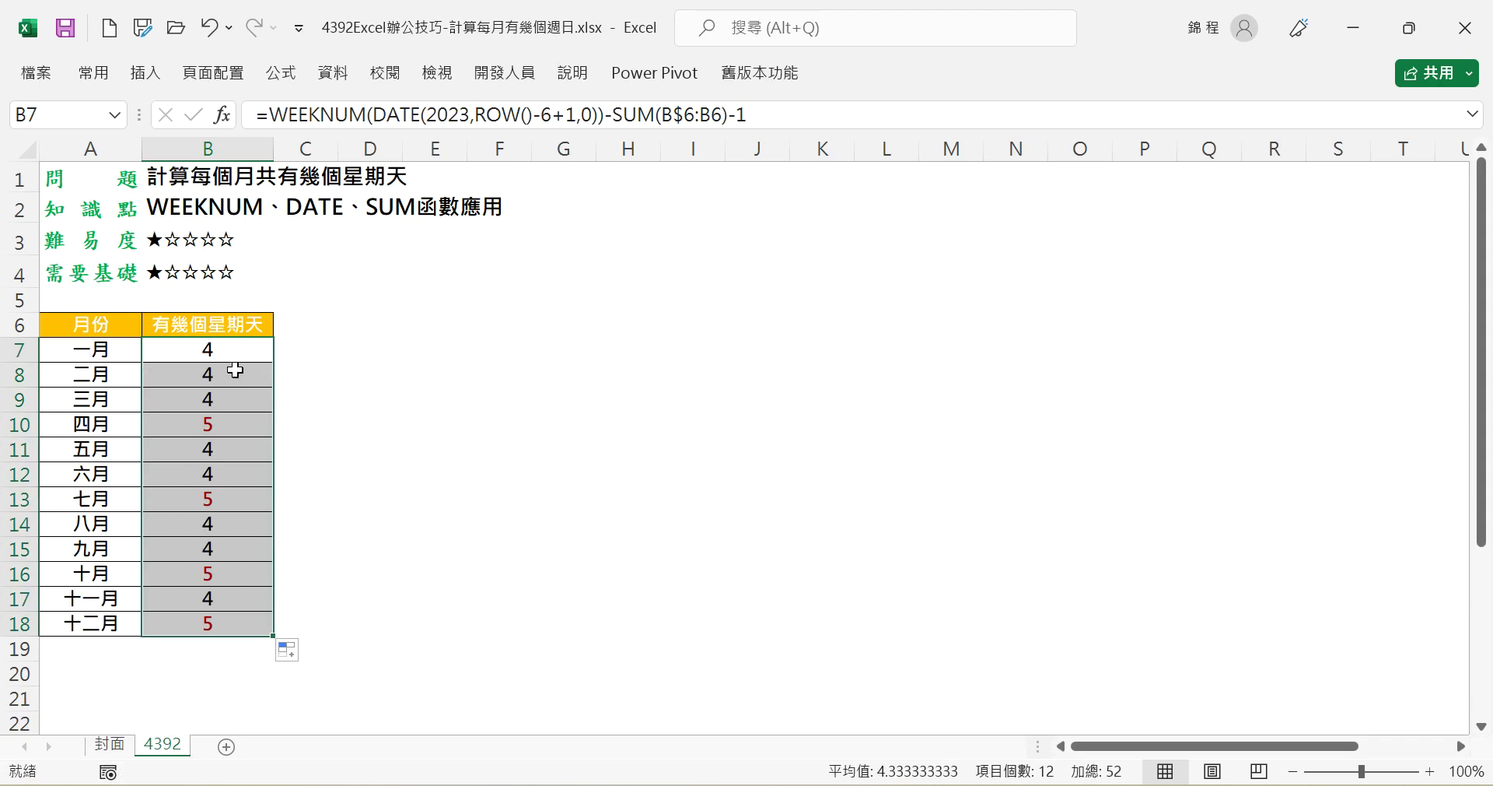
- Inspect the filled formulas and Sunday counts in B8, B9, B10, B13, B16 and B18
left_click(239, 380)
left_click(241, 407)
left_click(231, 431)
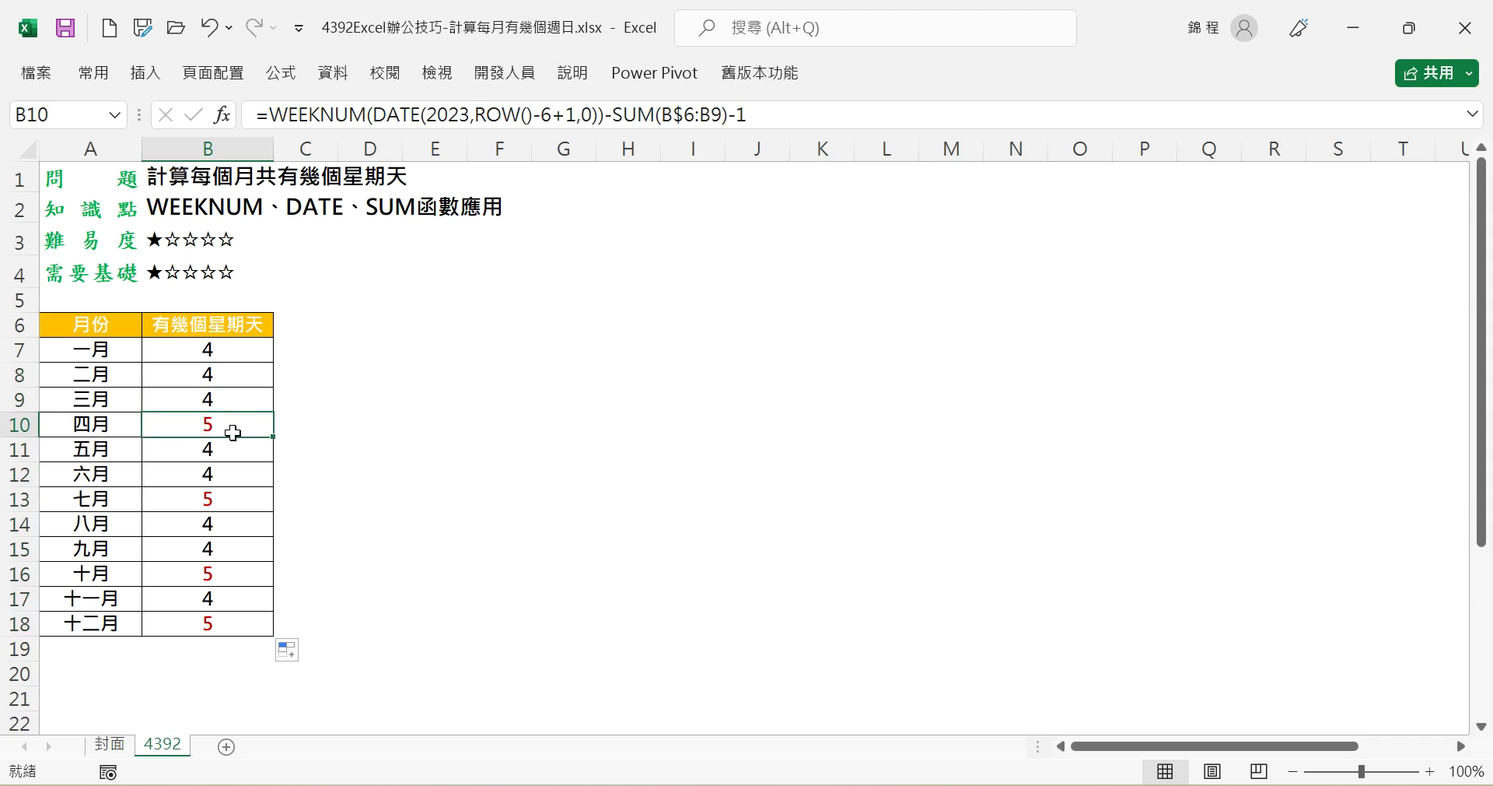
left_click(208, 505)
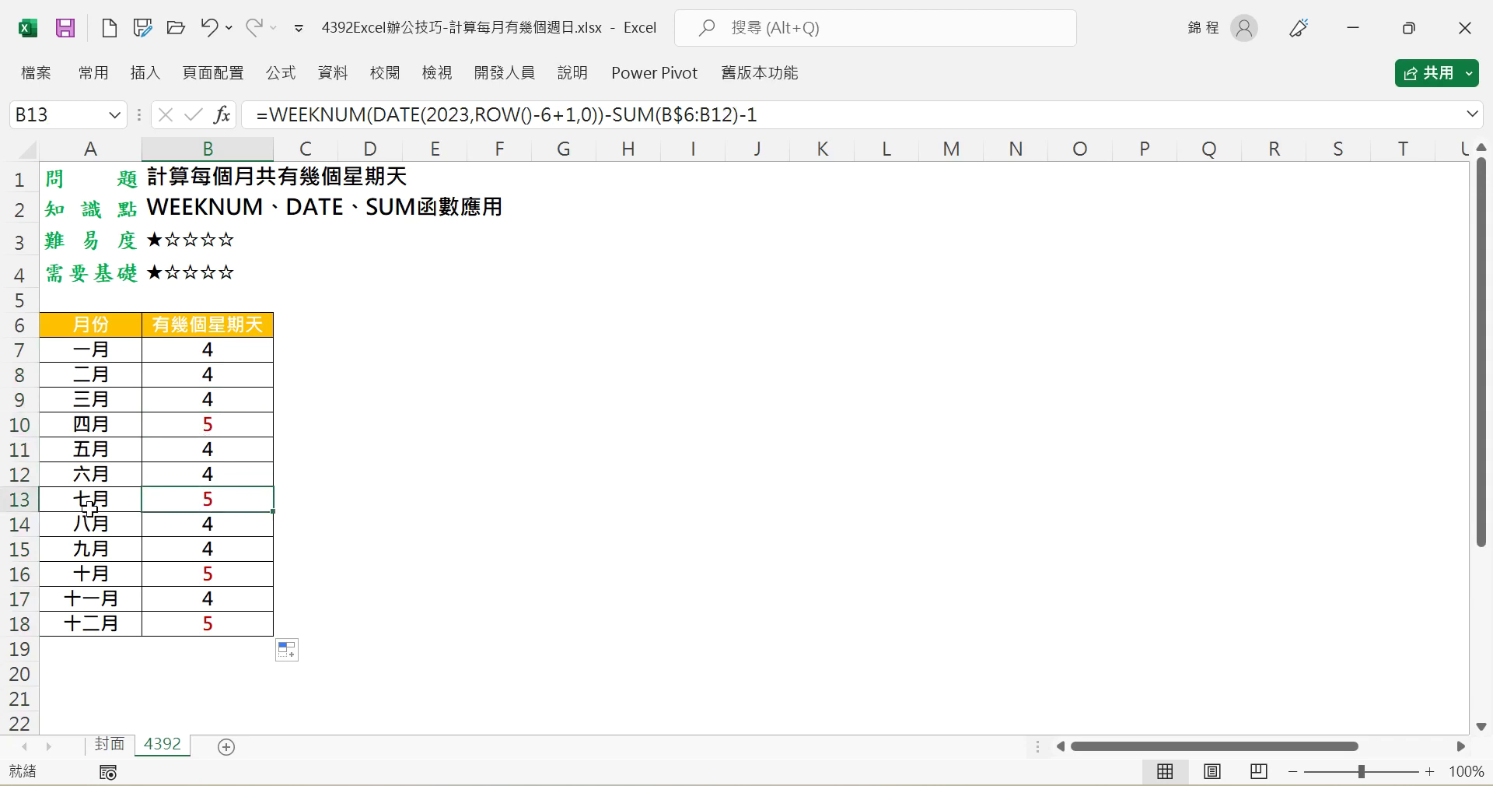
left_click(224, 577)
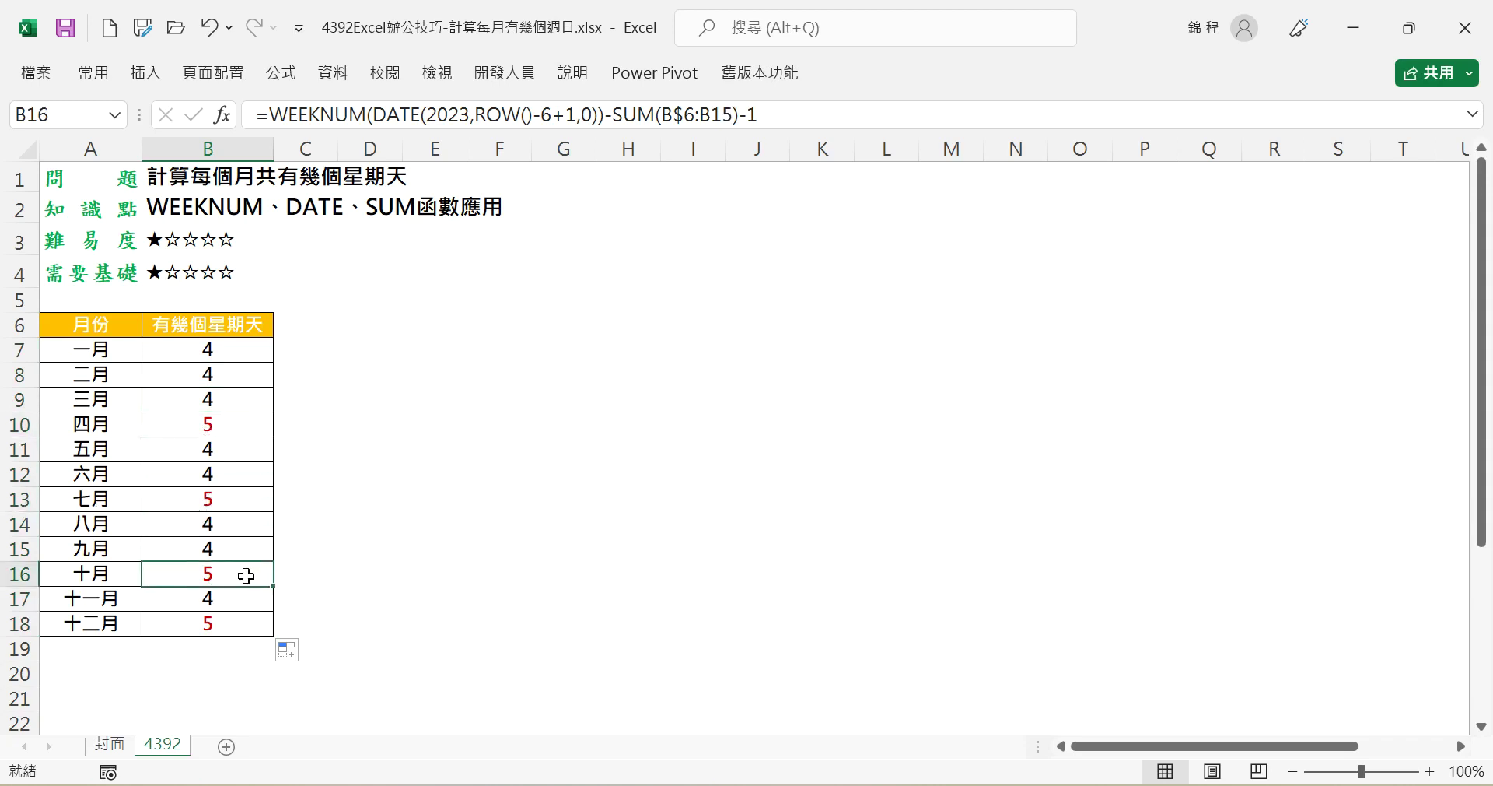
left_click(197, 630)
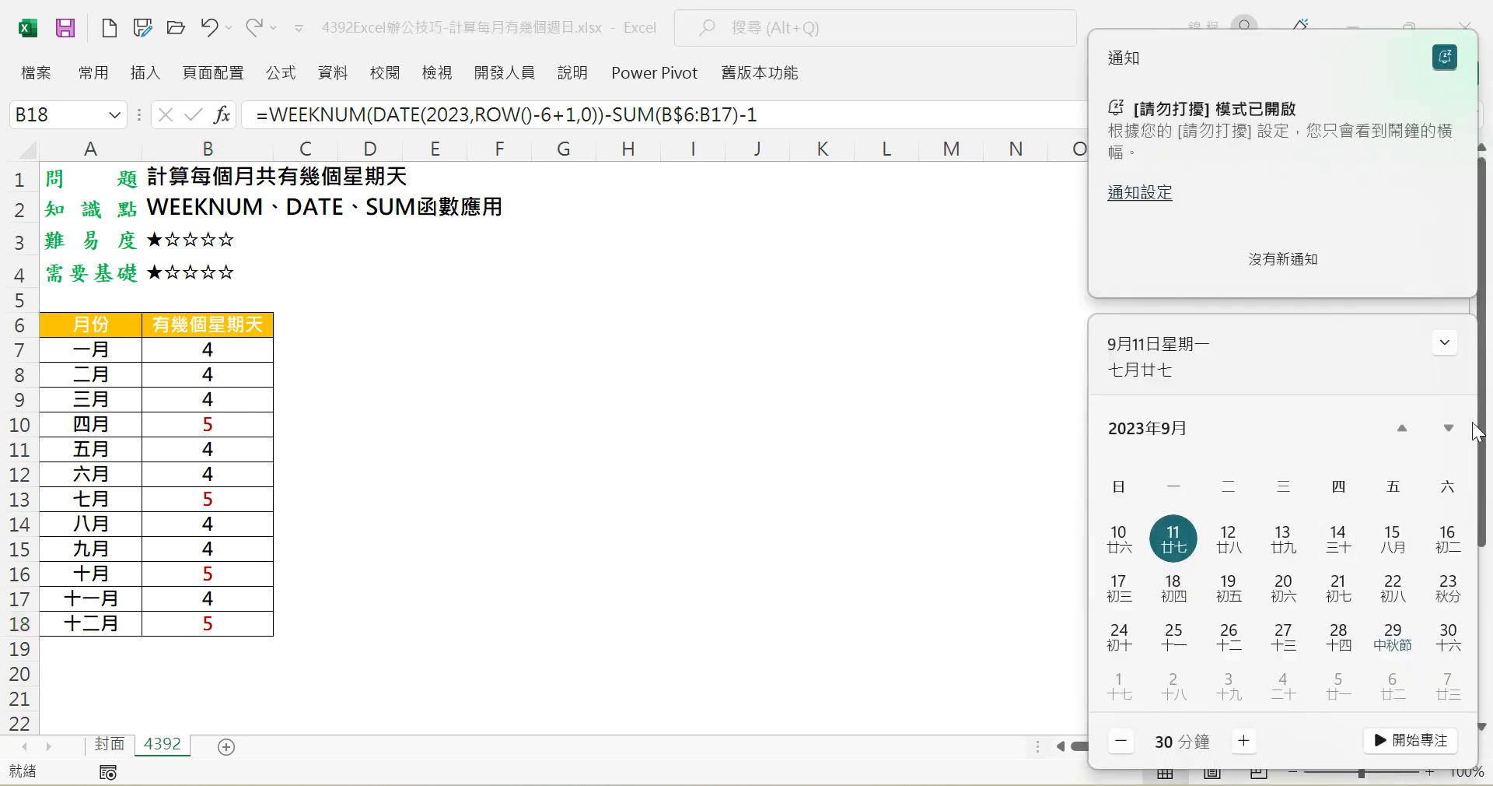
- Compare the Sunday counts with the July to October 2023 months in the system calendar, close it and return to cell B7
left_click(1448, 428)
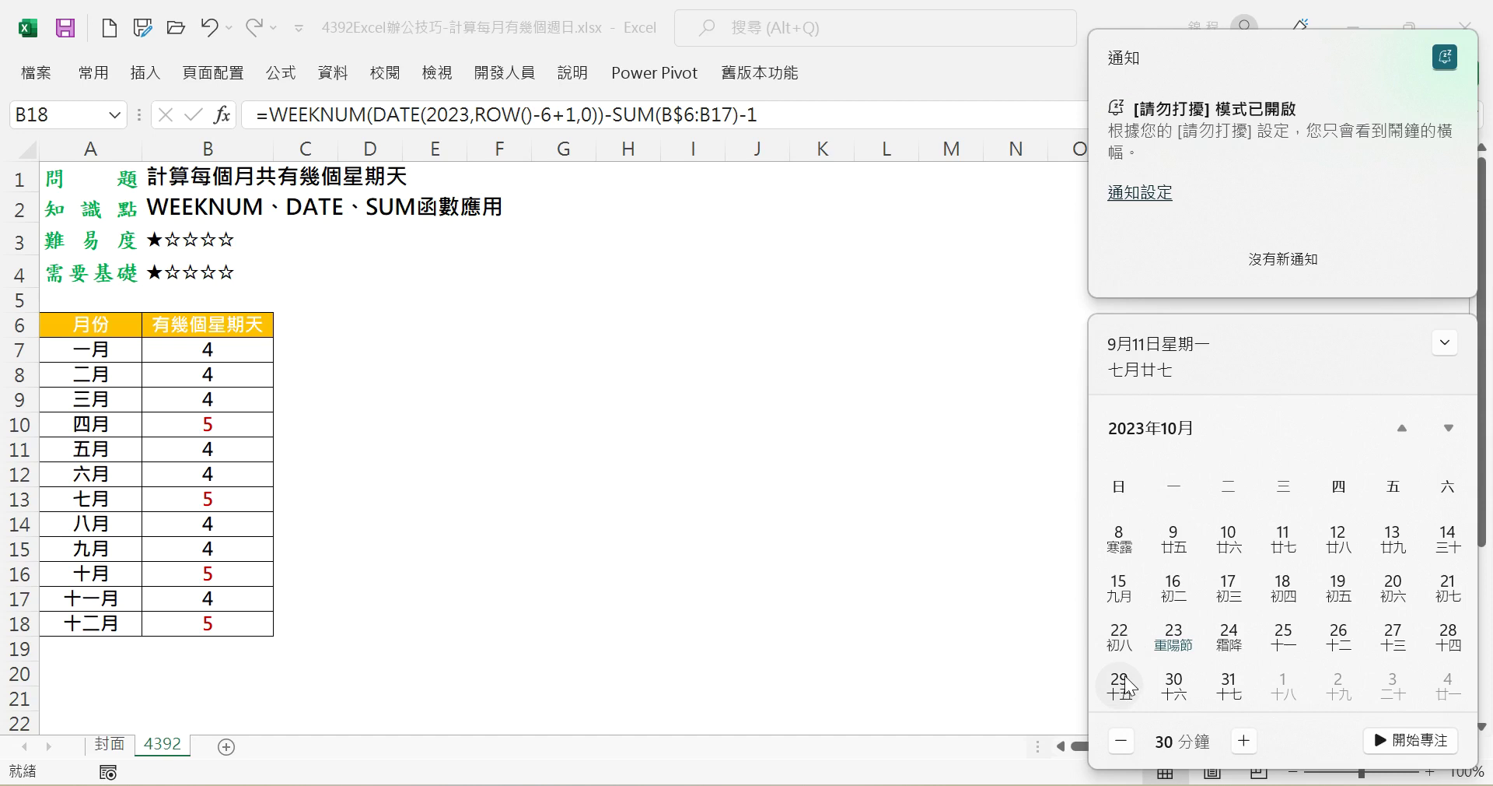
left_click(1403, 428)
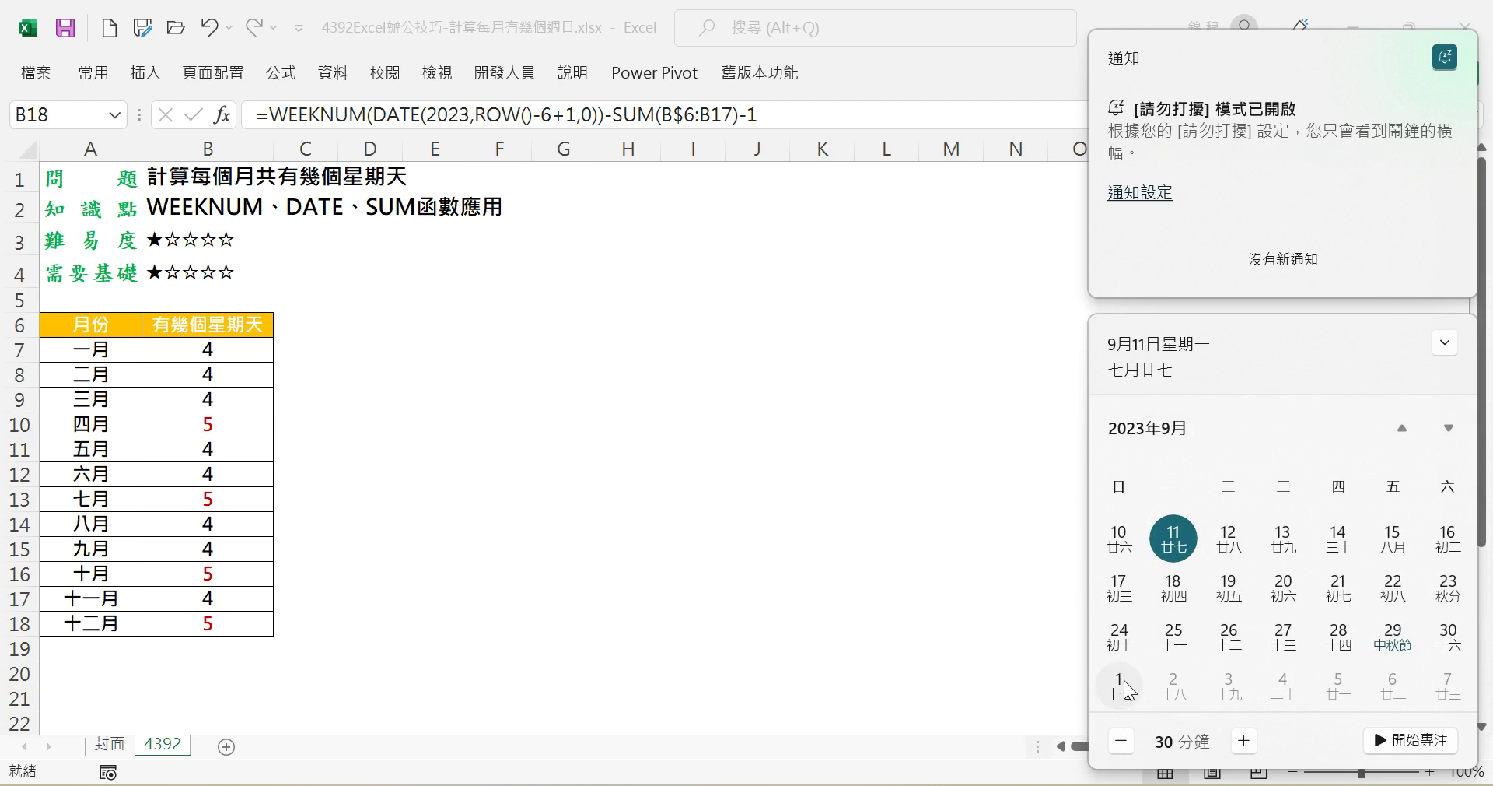
left_click(1414, 431)
left_click(1415, 424)
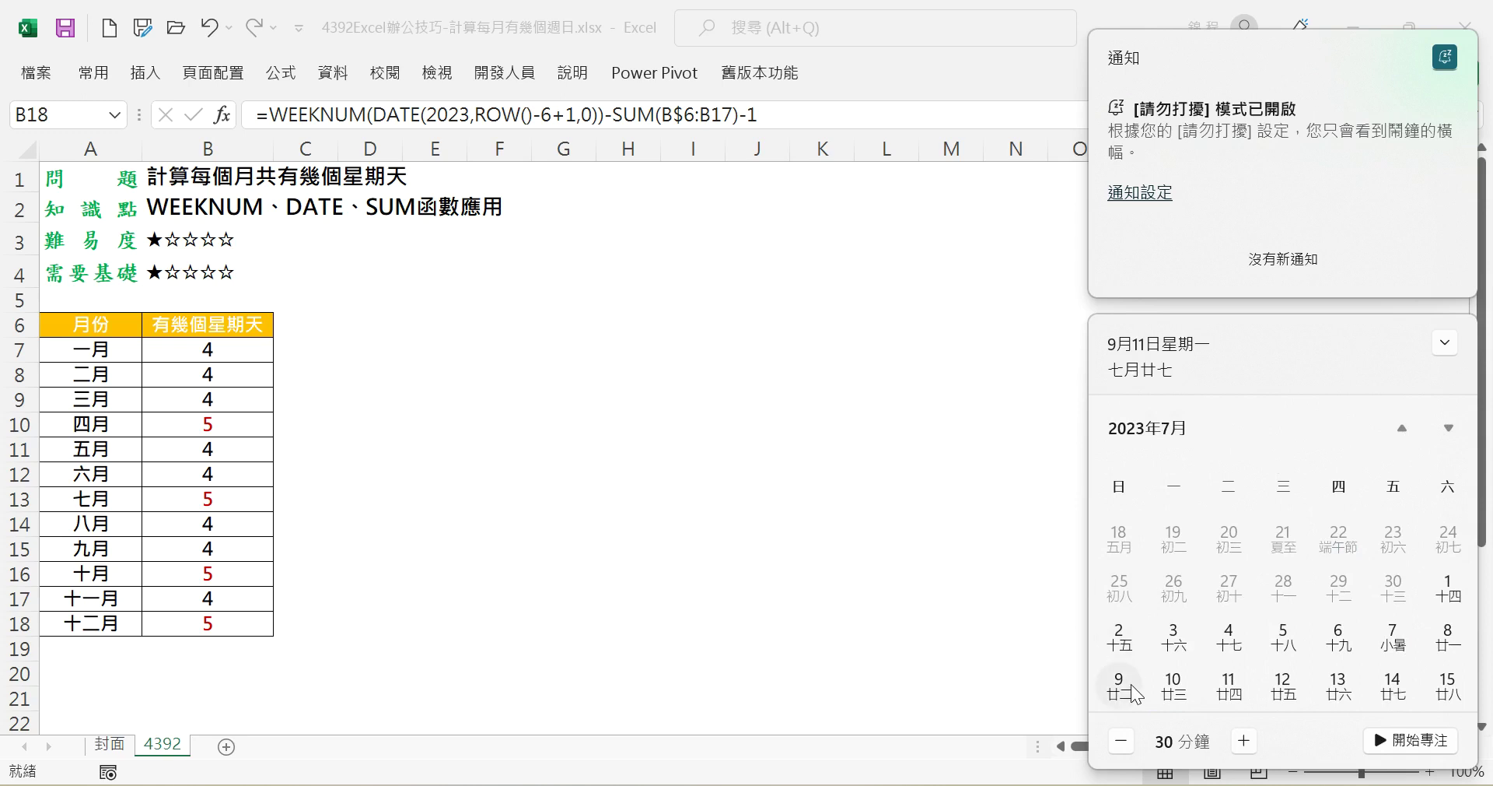
left_click(1450, 436)
scroll(1201, 537, "down", 1)
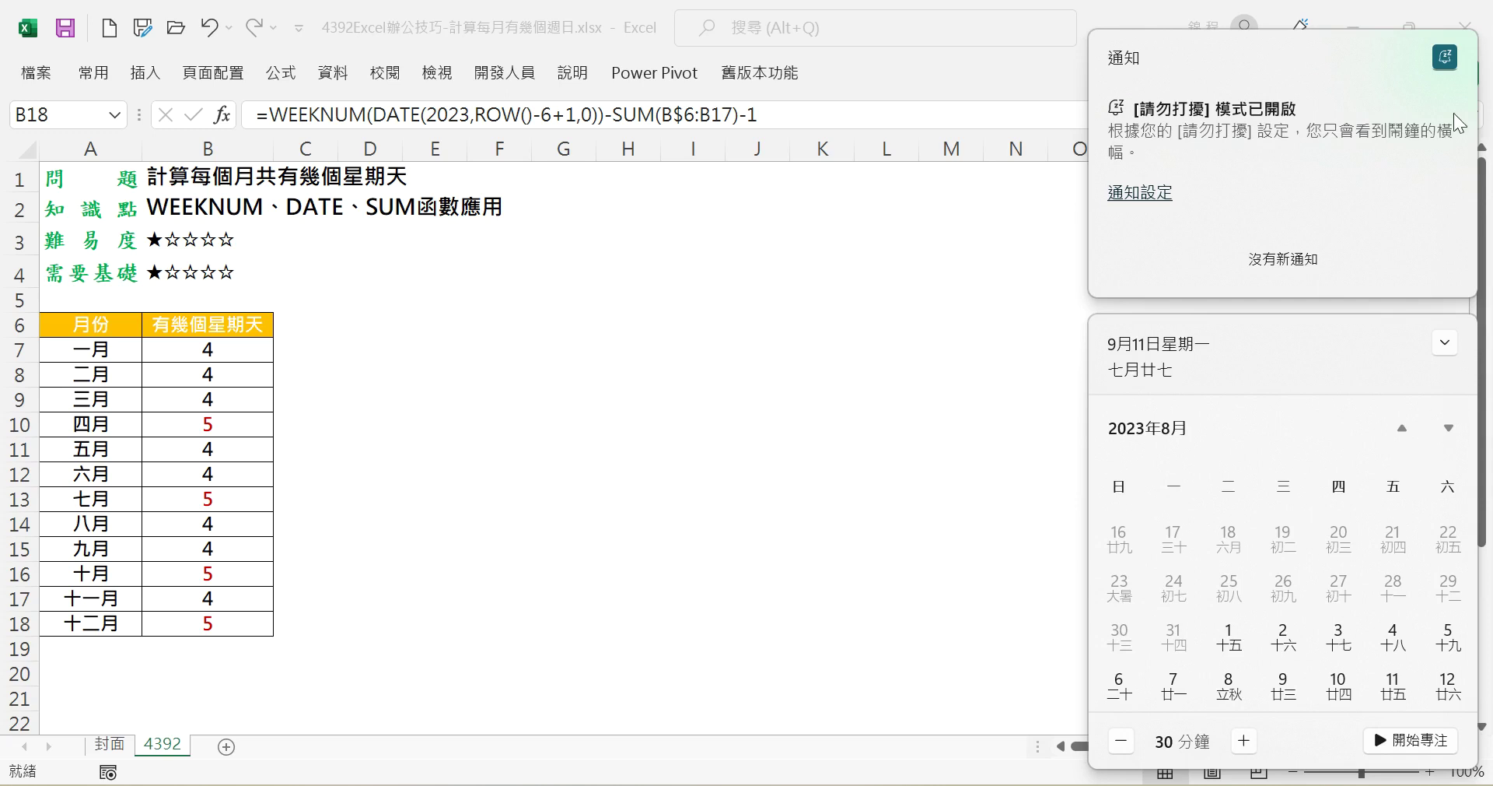
left_click(900, 364)
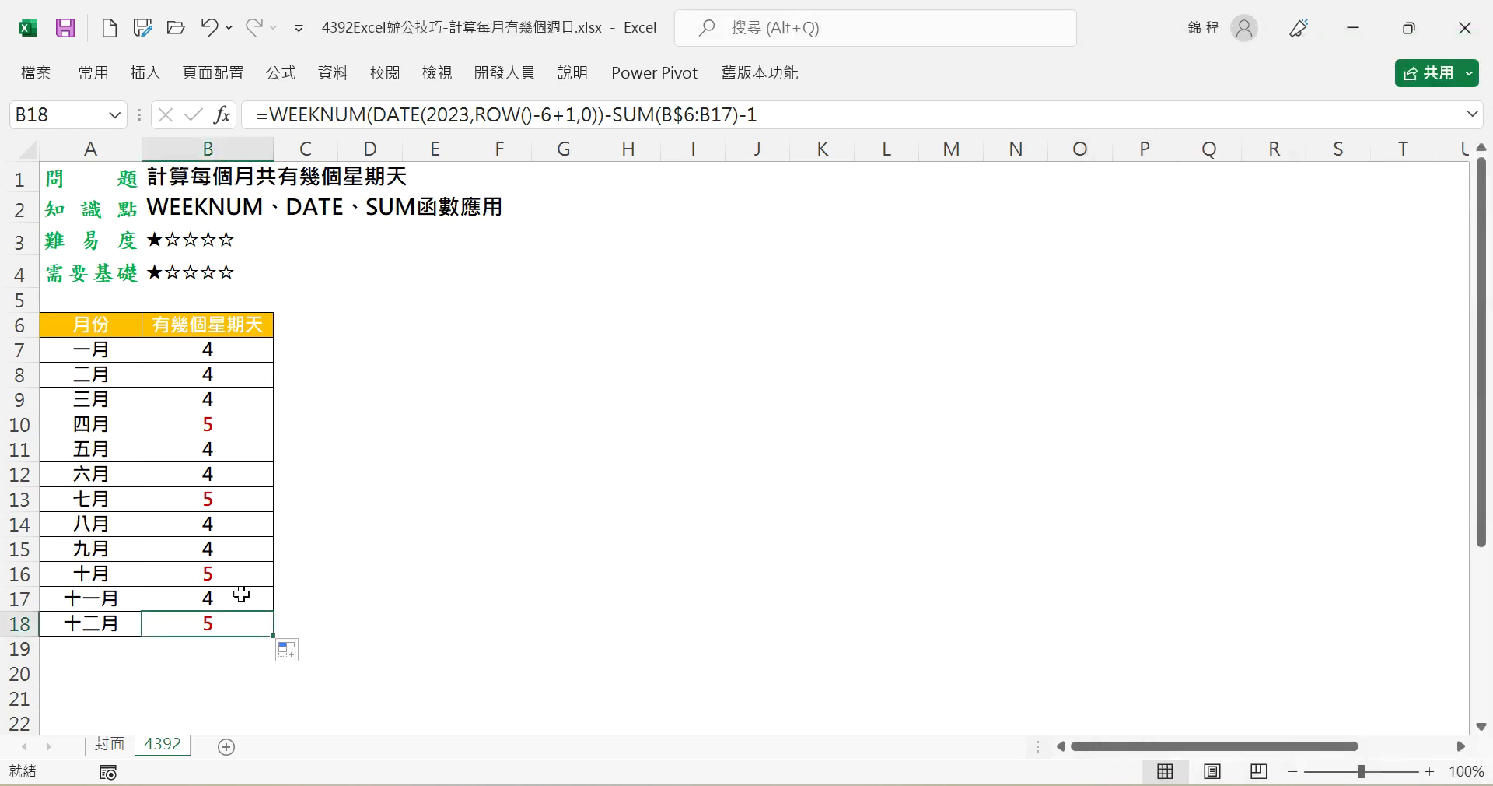
left_click(234, 351)
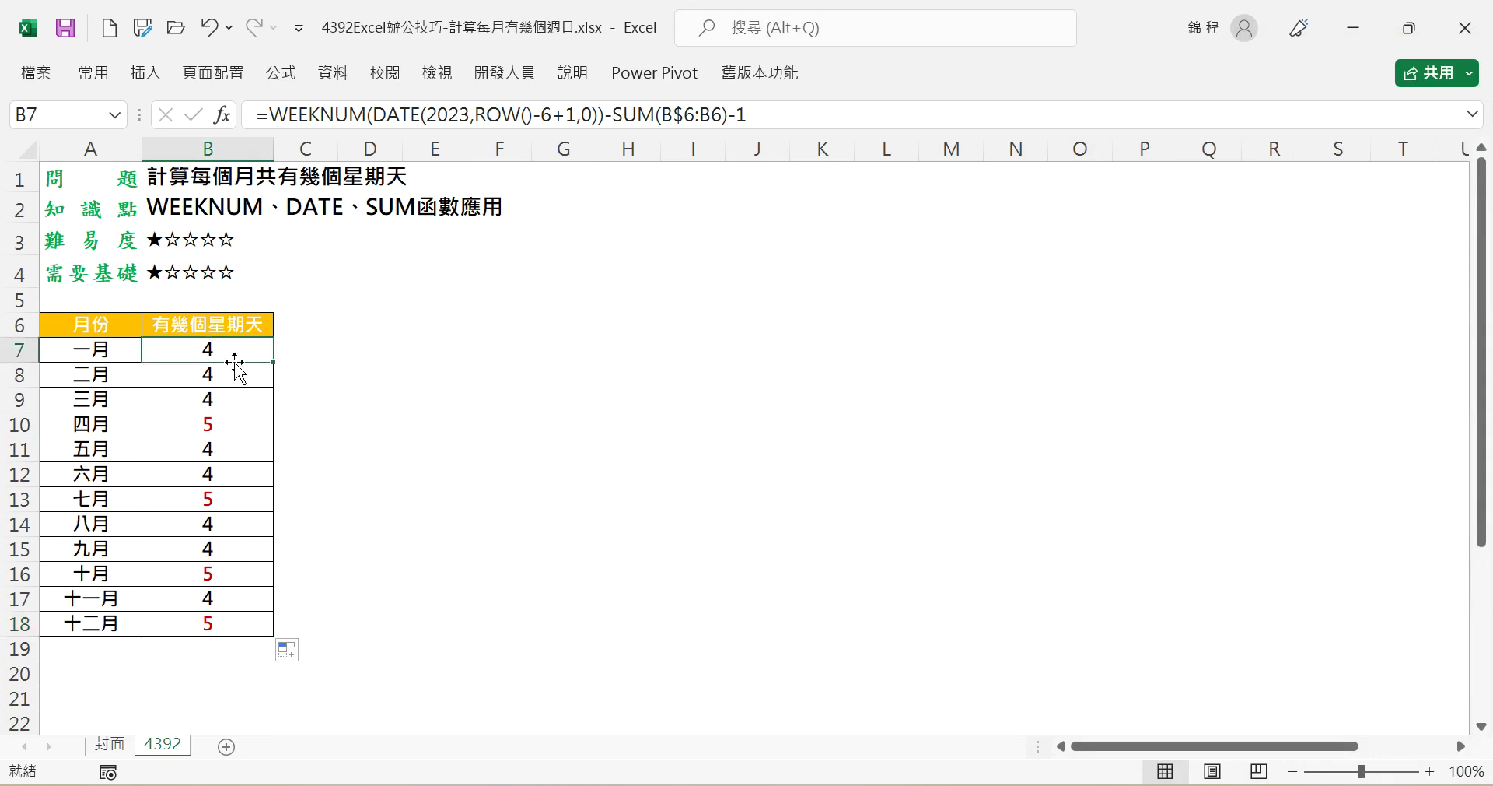